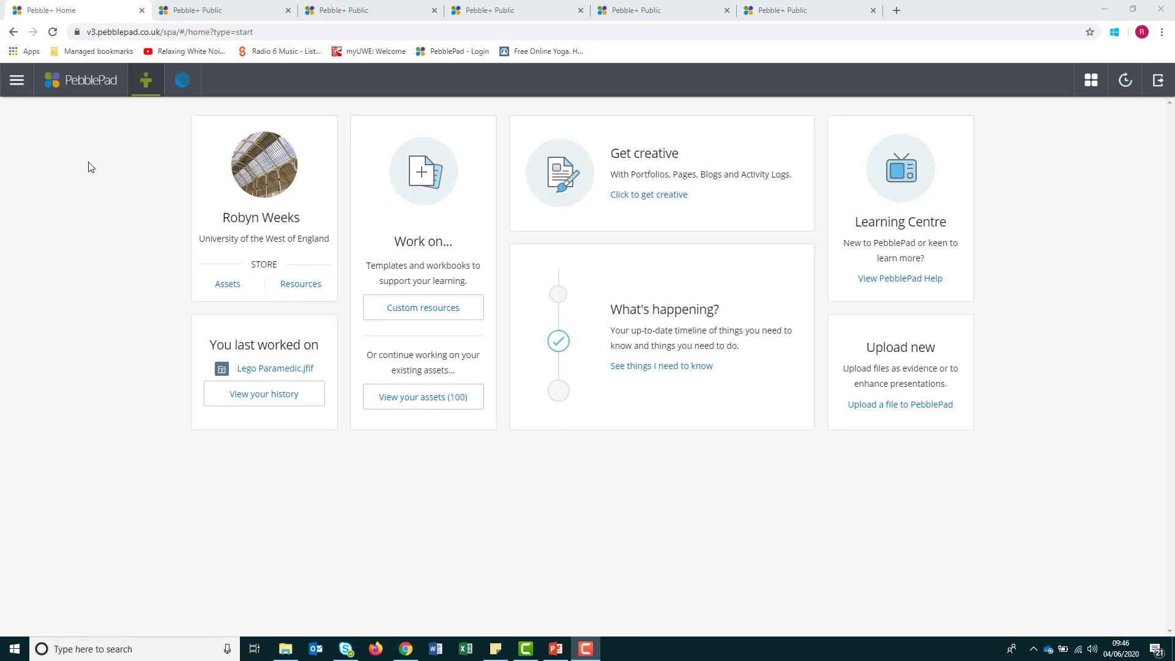
- View the paramedicine, aviation, international clinical and ePortfolio example tabs in turn
{"action": "left_click", "coordinate": [197, 11]}
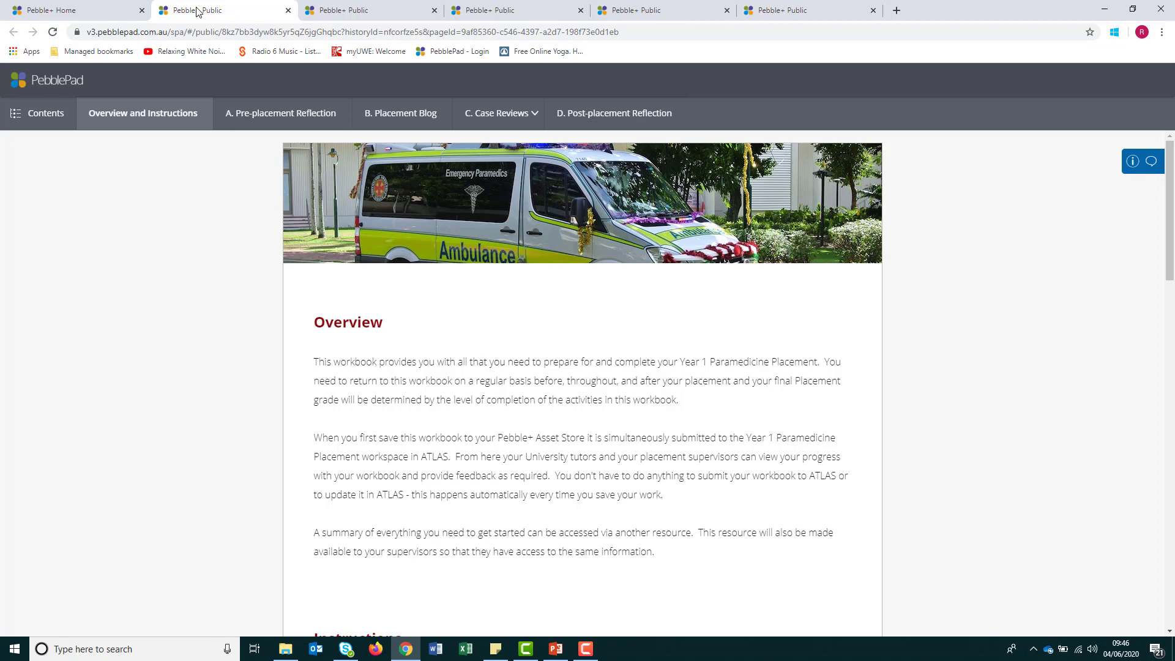
{"action": "left_click", "coordinate": [333, 12]}
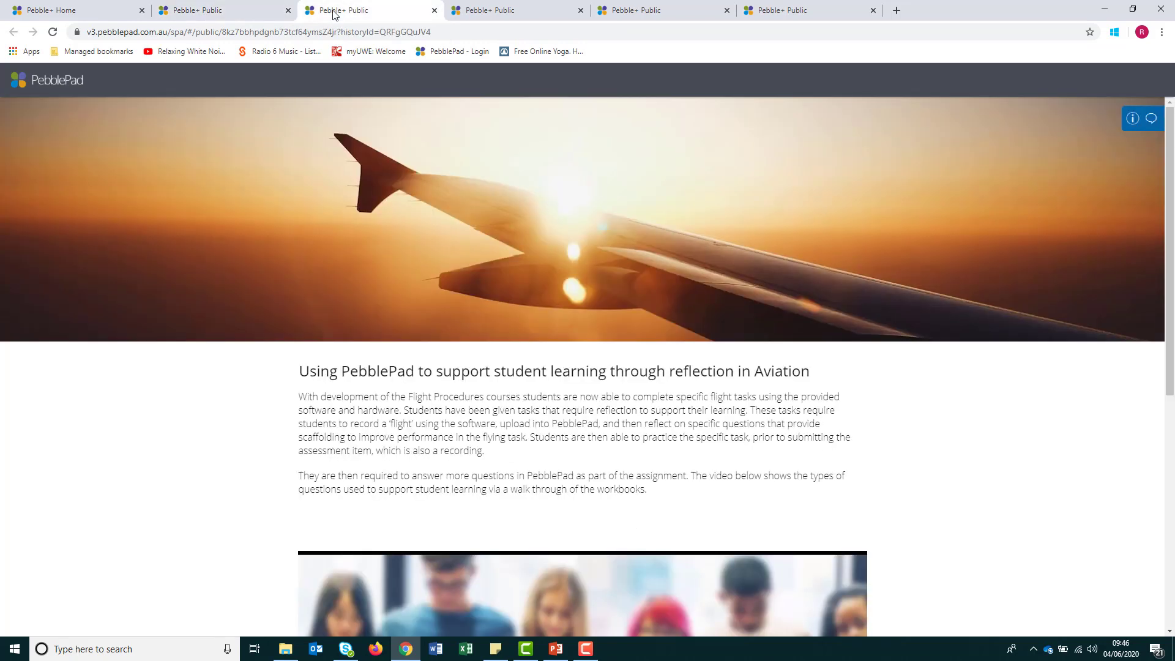
{"action": "left_click", "coordinate": [486, 12]}
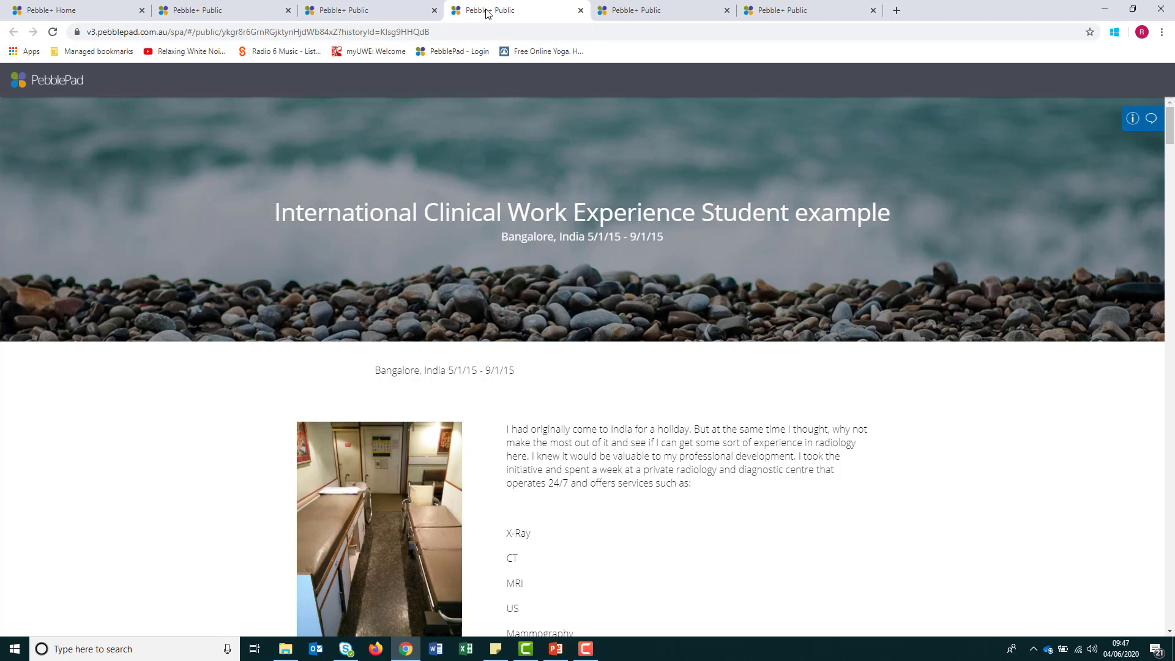
{"action": "left_click", "coordinate": [638, 12]}
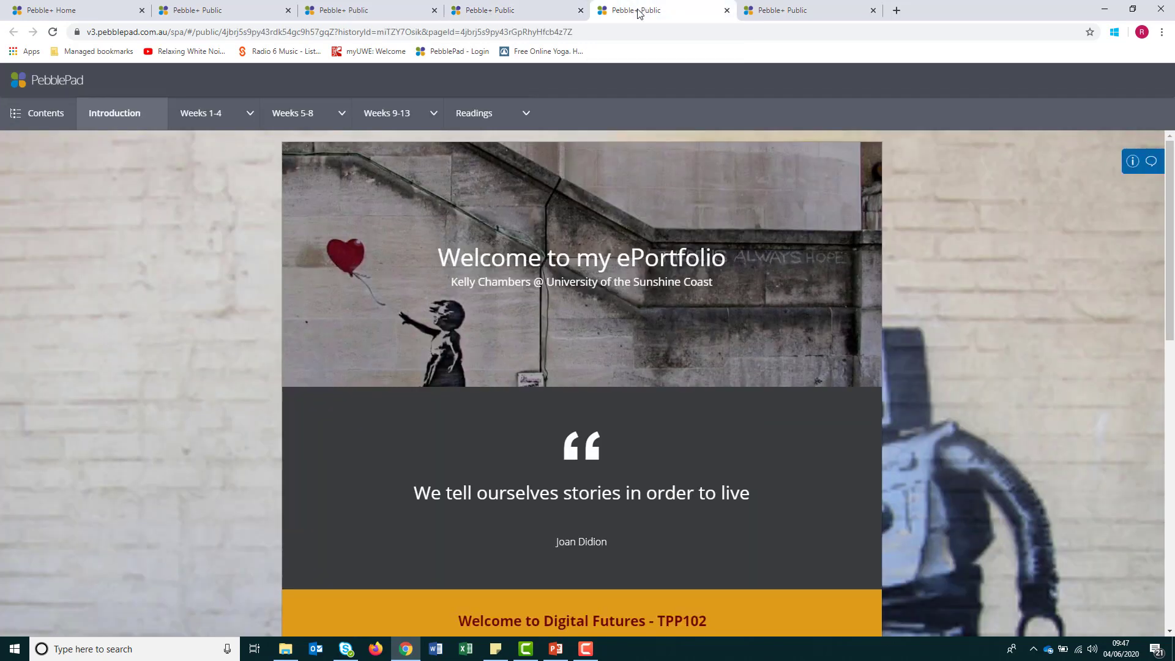
{"action": "left_click", "coordinate": [784, 12]}
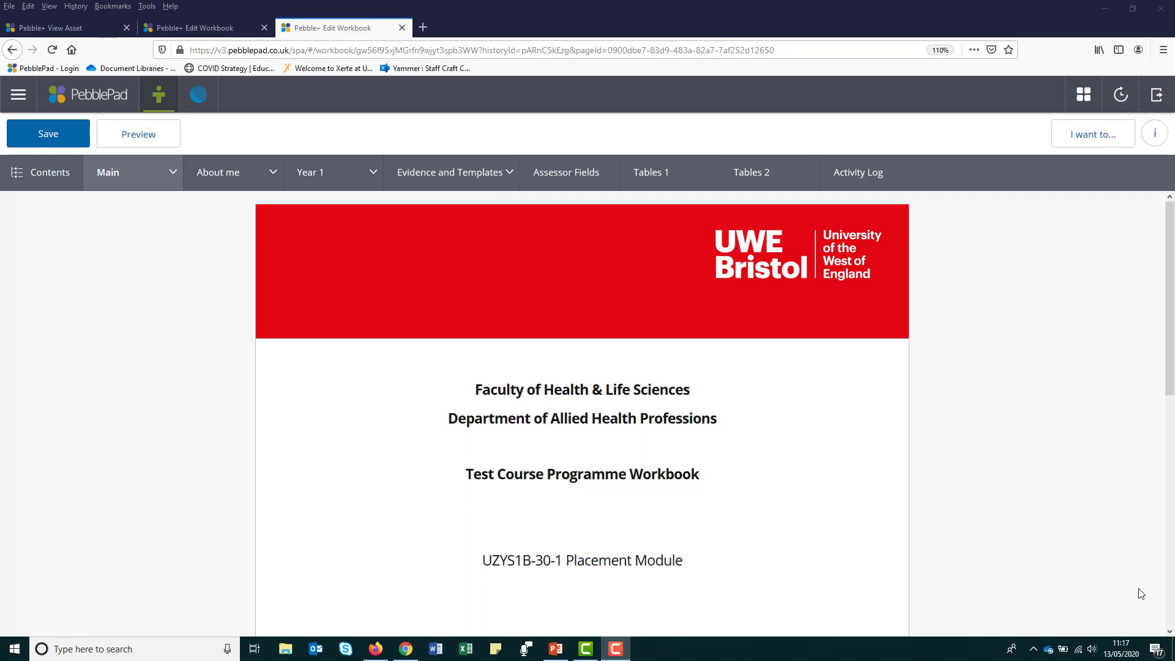
- Scroll through the open workbook and then the CPD workbook
{"action": "left_click_drag", "start_coordinate": [1166, 376], "coordinate": [1172, 596]}
{"action": "left_click", "coordinate": [236, 31]}
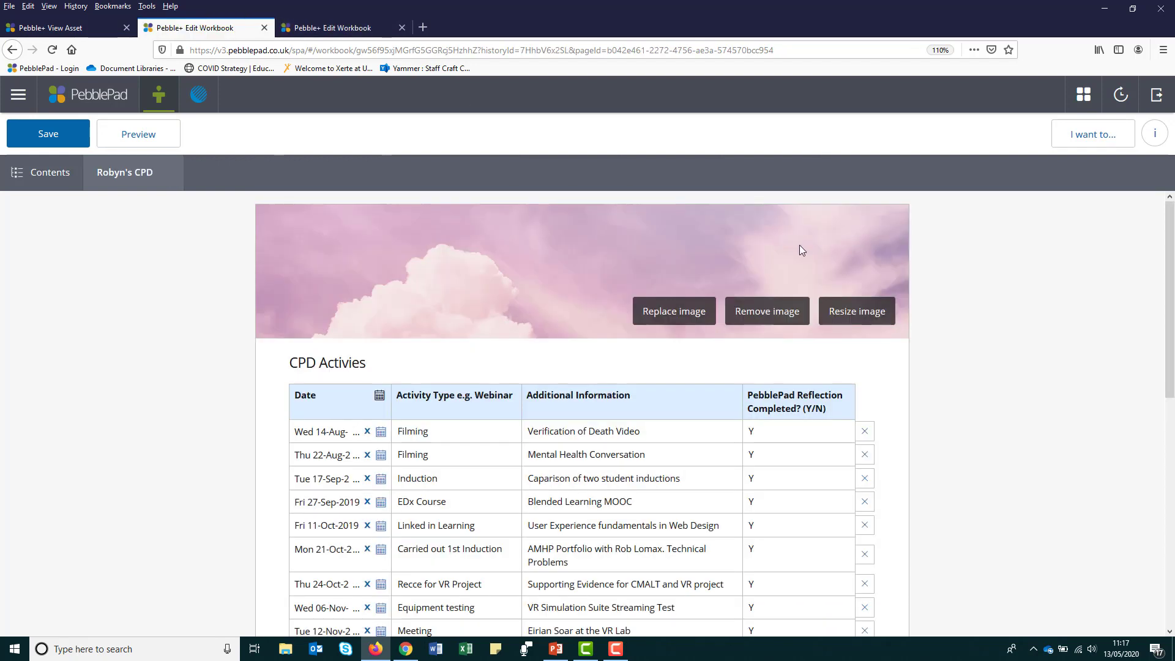
{"action": "left_click_drag", "start_coordinate": [1171, 260], "coordinate": [1173, 509]}
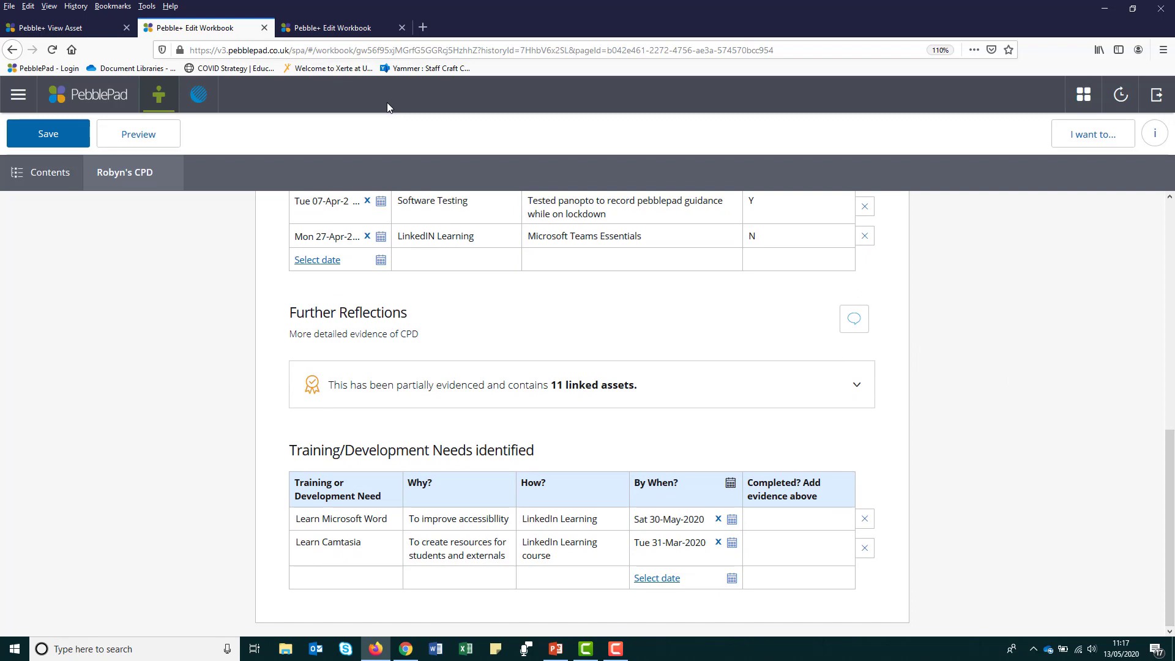
- Browse the Across the Pacific by Raft asset, then scroll the UWE course programme workbook
{"action": "left_click", "coordinate": [78, 31]}
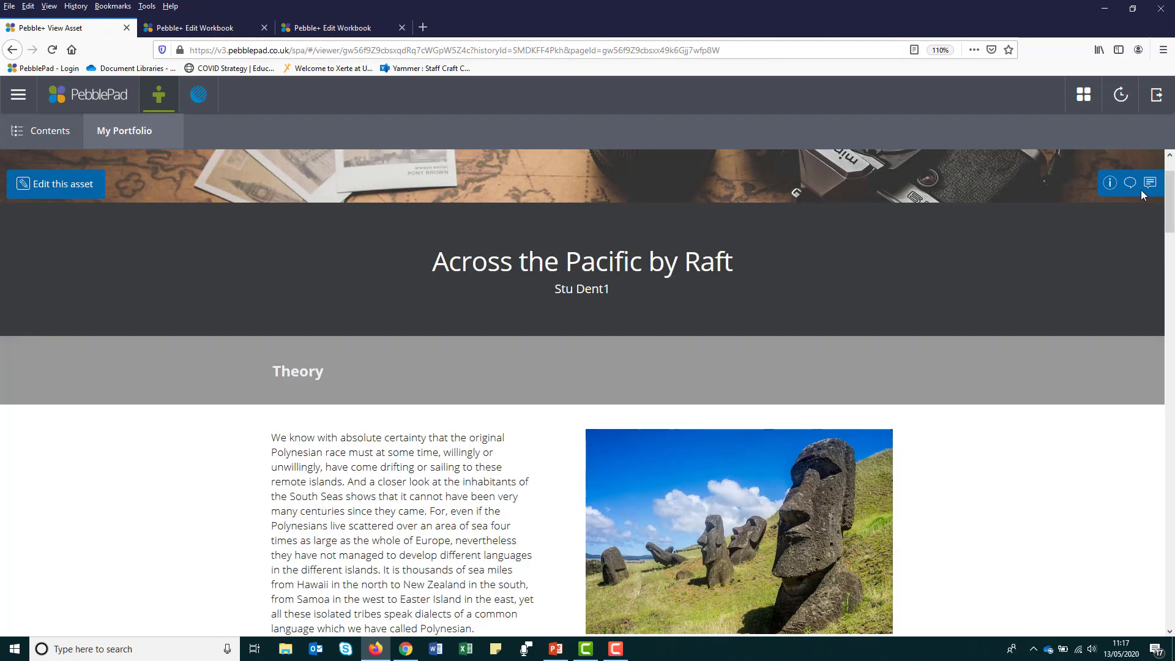
{"action": "left_click_drag", "start_coordinate": [1172, 195], "coordinate": [1173, 340]}
{"action": "scroll", "coordinate": [1084, 344], "scroll_direction": "down", "scroll_amount": 3}
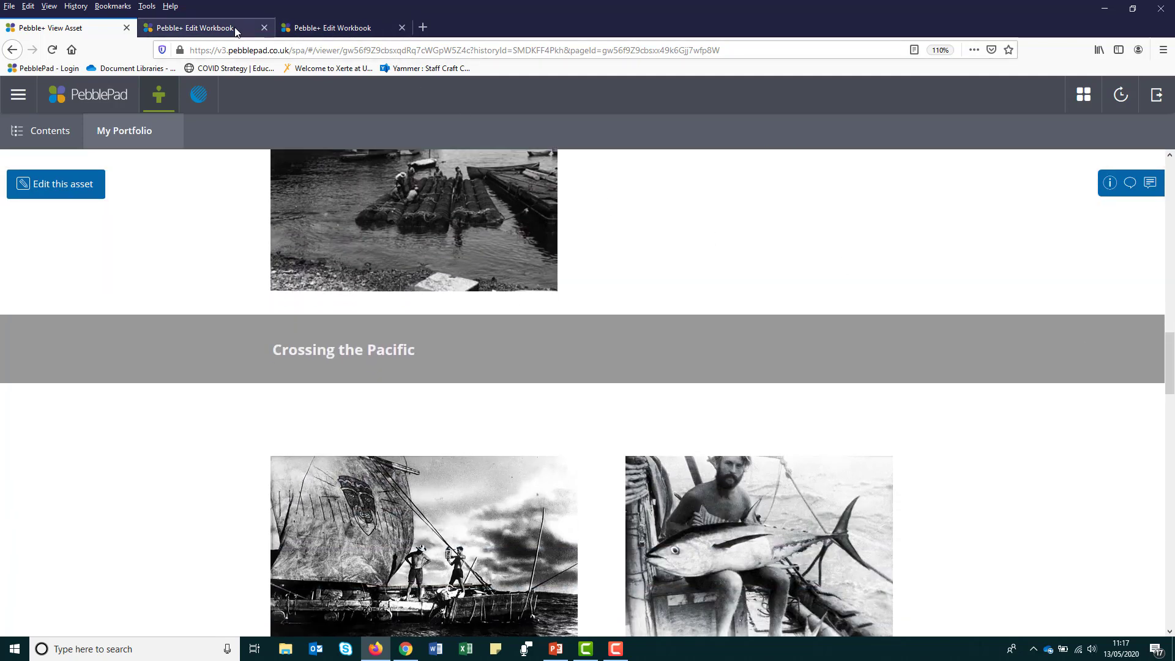
{"action": "left_click", "coordinate": [331, 28]}
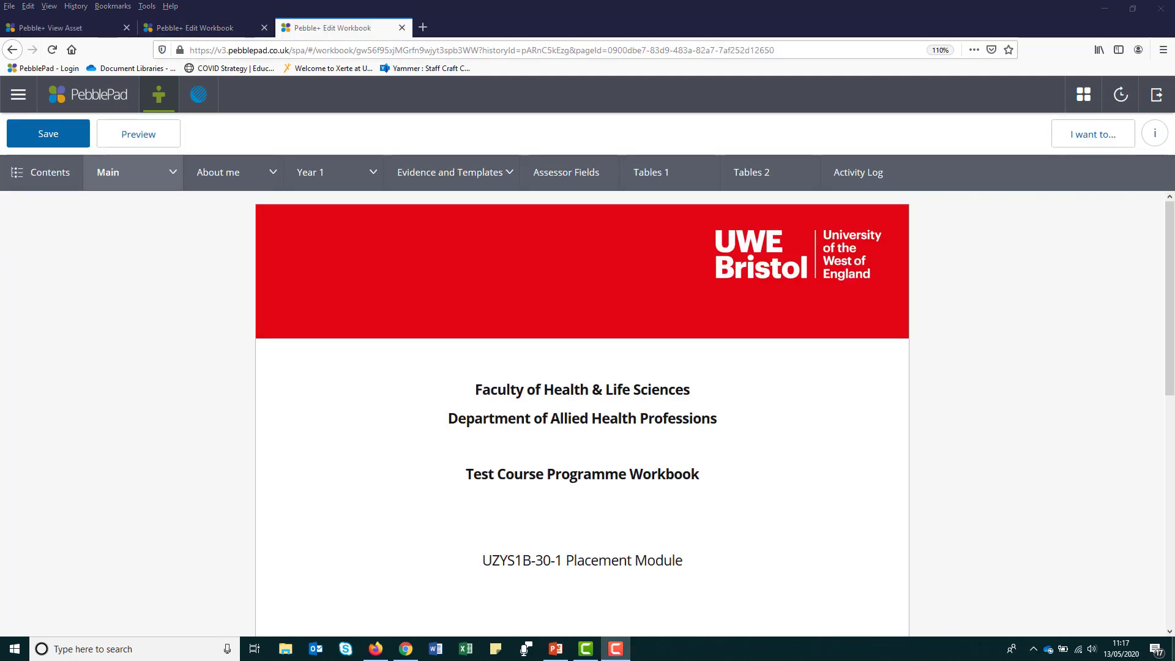
{"action": "left_click_drag", "start_coordinate": [1173, 371], "coordinate": [1173, 534]}
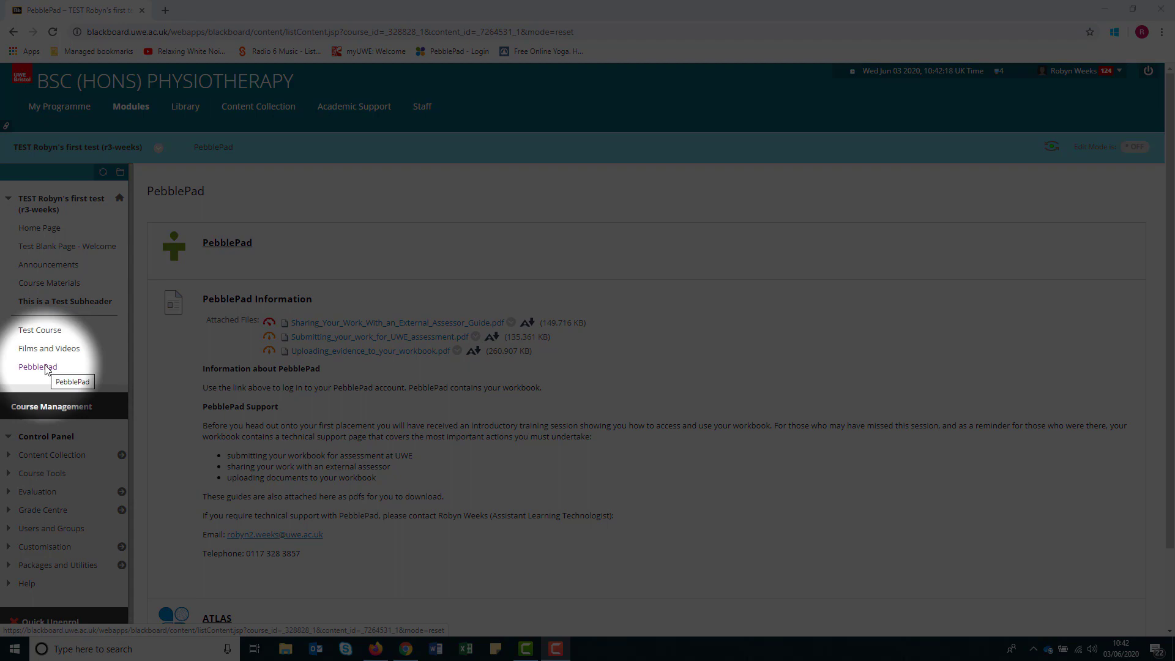
- Search Google for 'UWE PebblePad' and log in through the Login to PebblePad result
{"action": "left_click", "coordinate": [227, 243]}
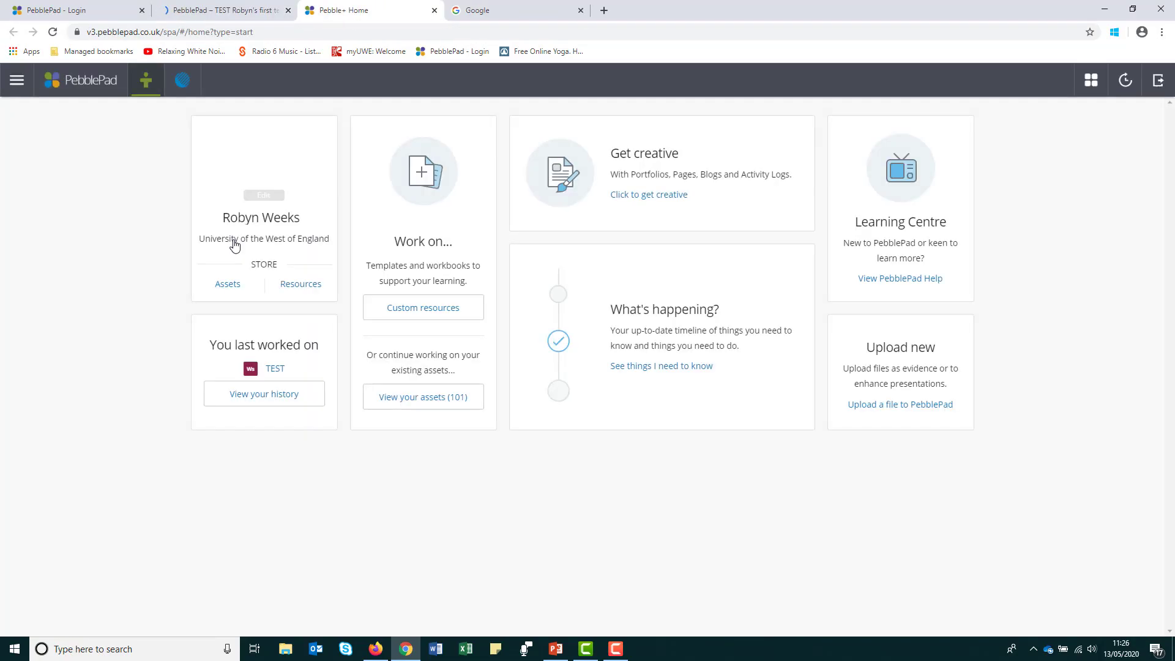
{"action": "left_click", "coordinate": [487, 11]}
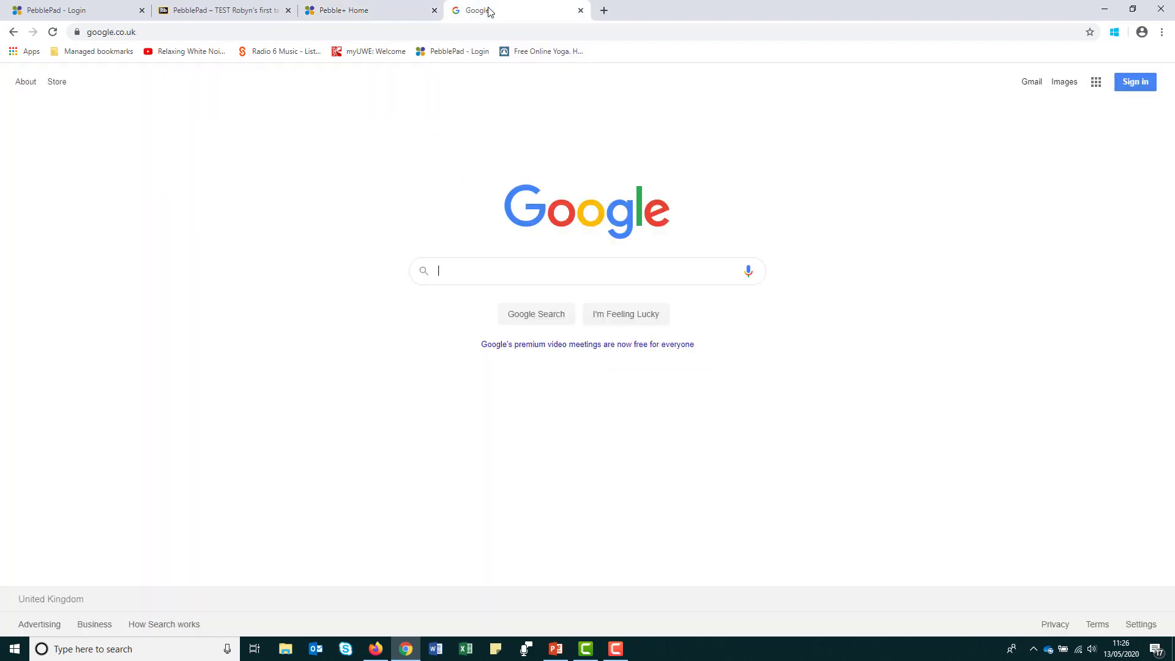
{"action": "type", "text": "UWE PebblePad"}
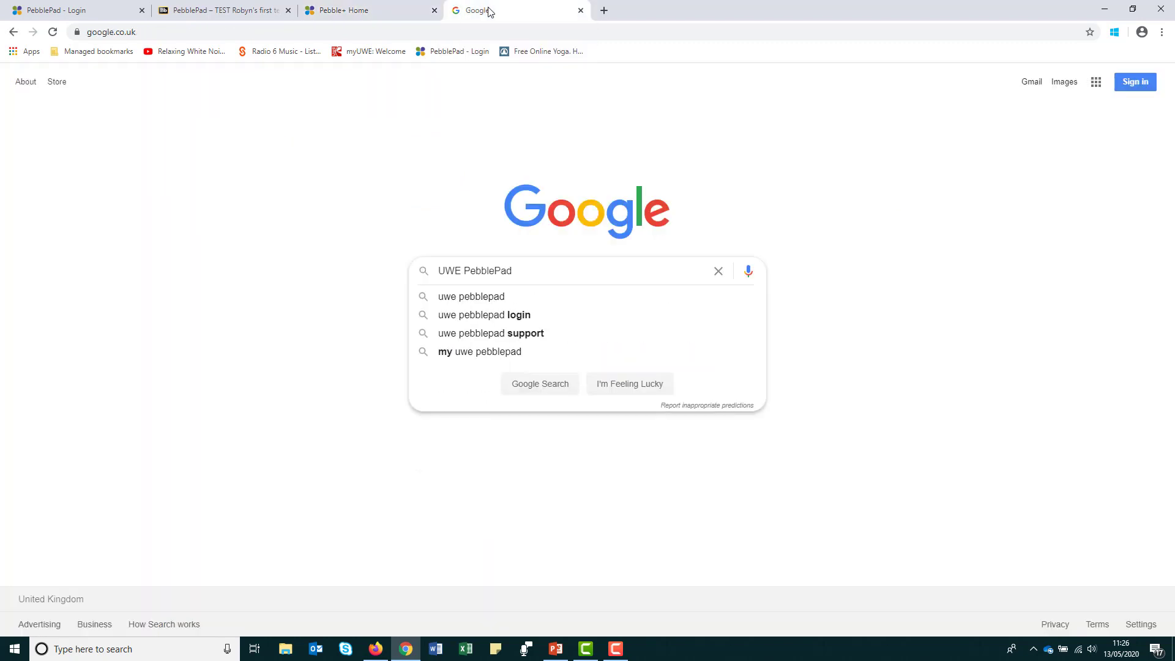
{"action": "key", "text": "Return"}
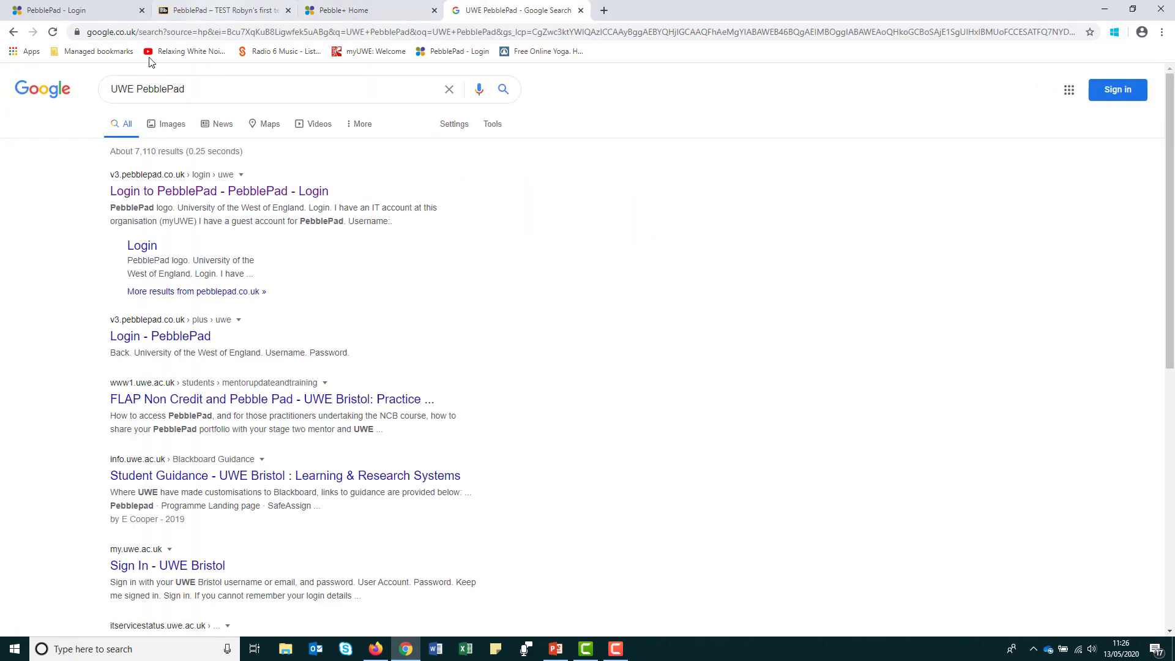
{"action": "left_click", "coordinate": [191, 197]}
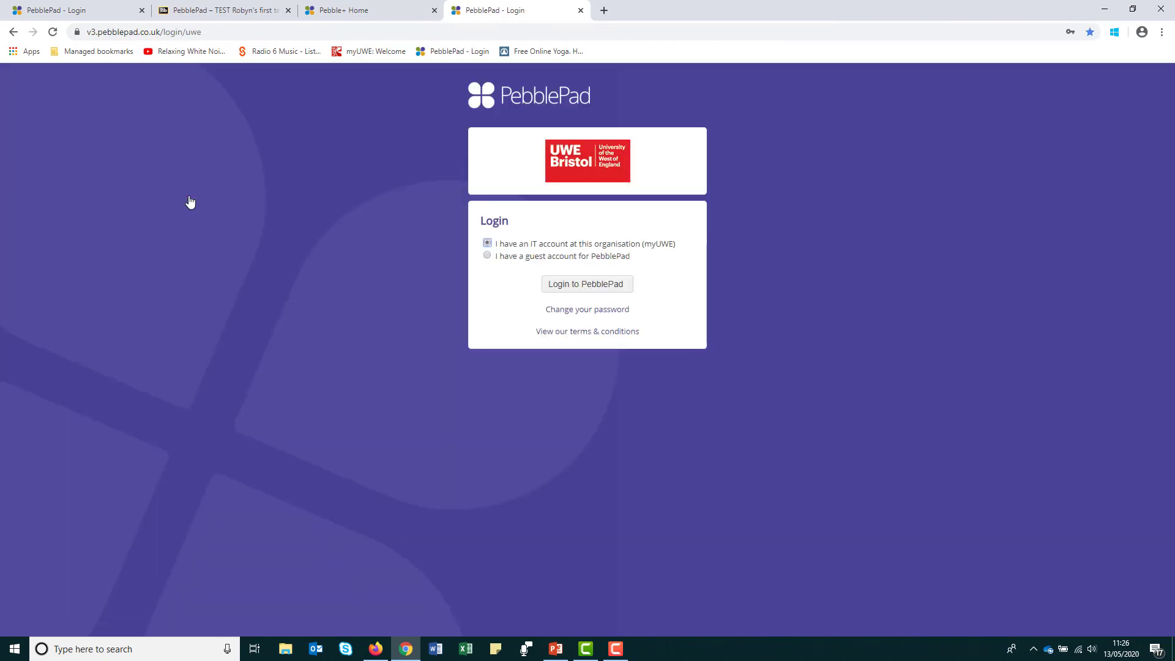
{"action": "left_click", "coordinate": [585, 284]}
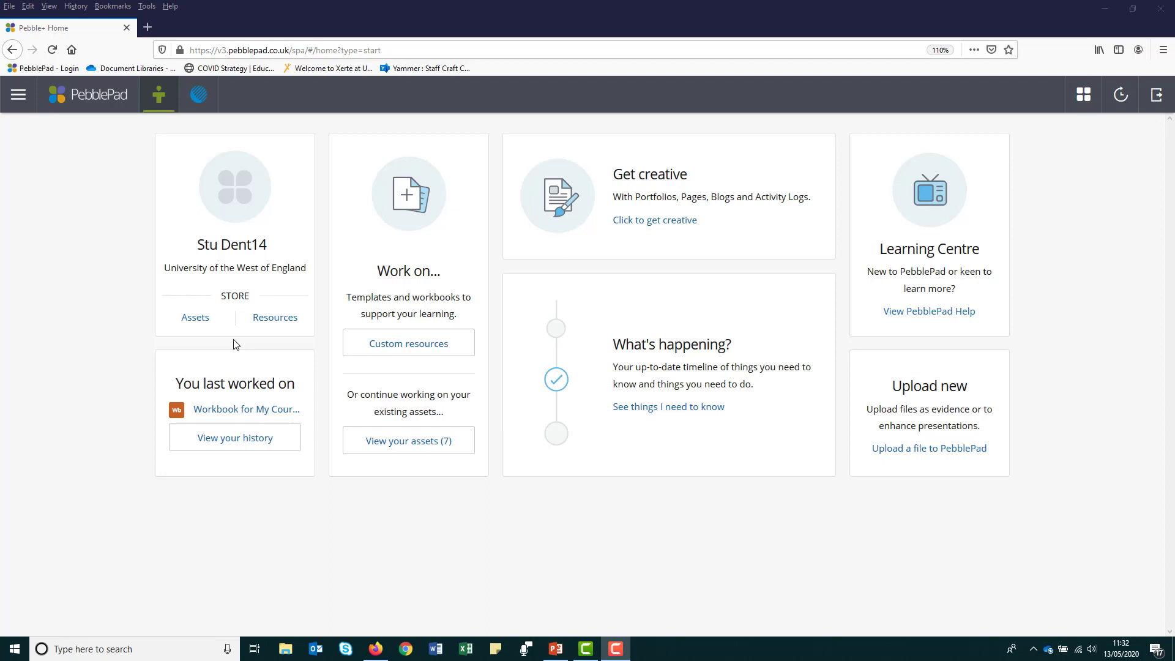
- Browse the Assets store and the list of resource templates
{"action": "left_click", "coordinate": [201, 319]}
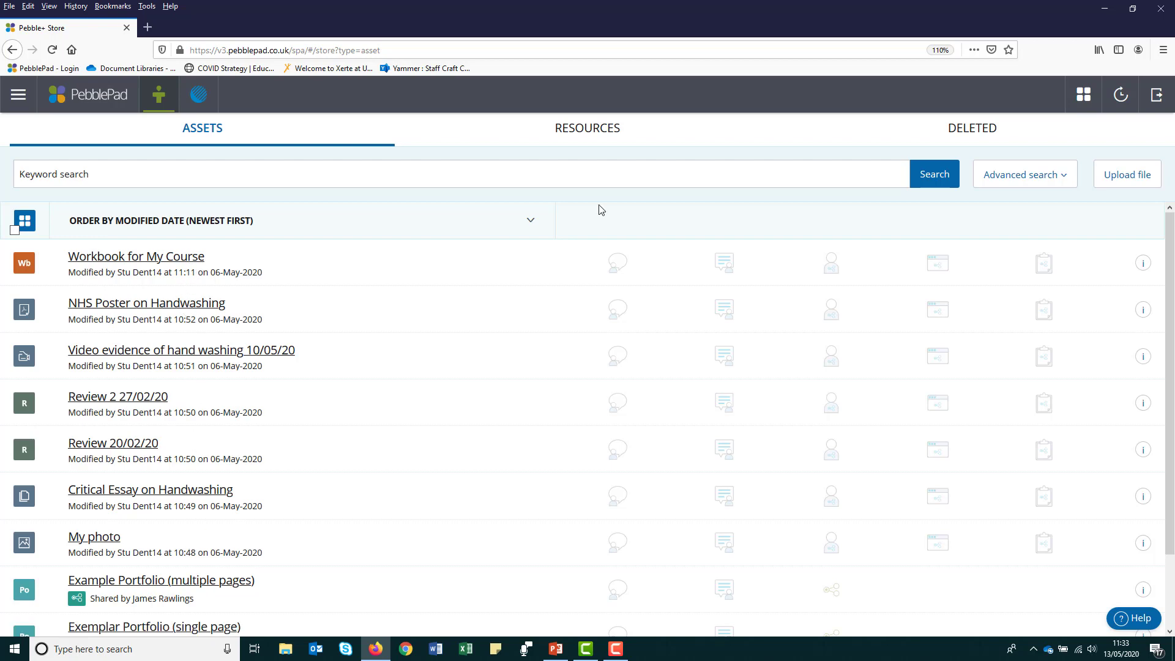
{"action": "left_click", "coordinate": [587, 141]}
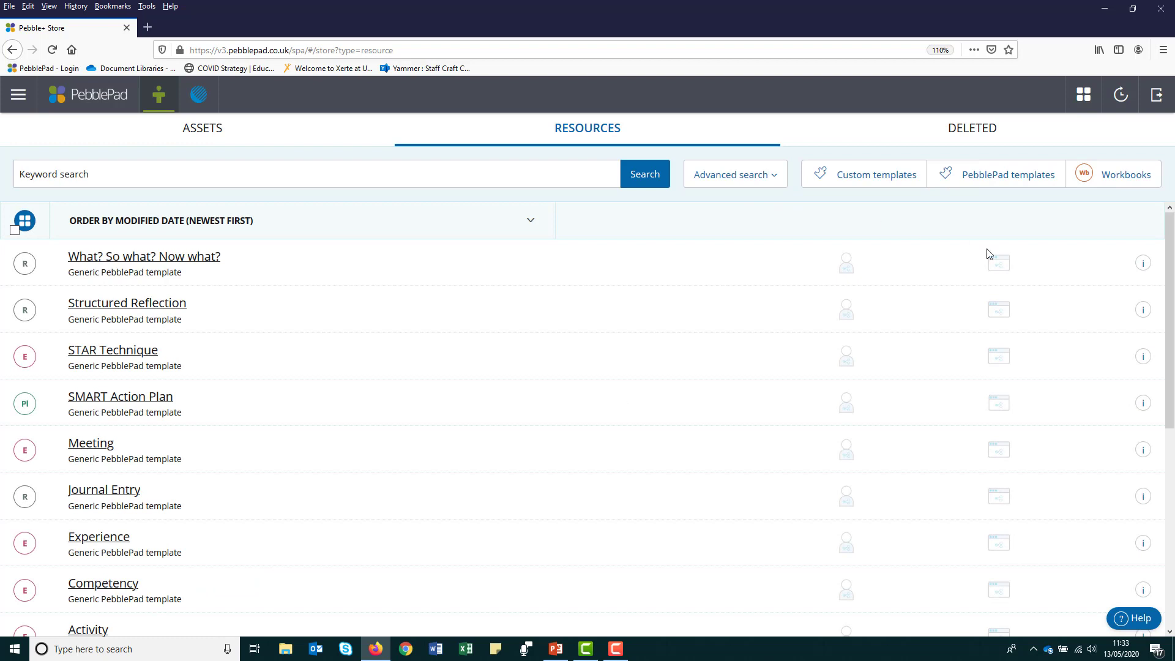
{"action": "left_click_drag", "start_coordinate": [1173, 247], "coordinate": [1173, 367]}
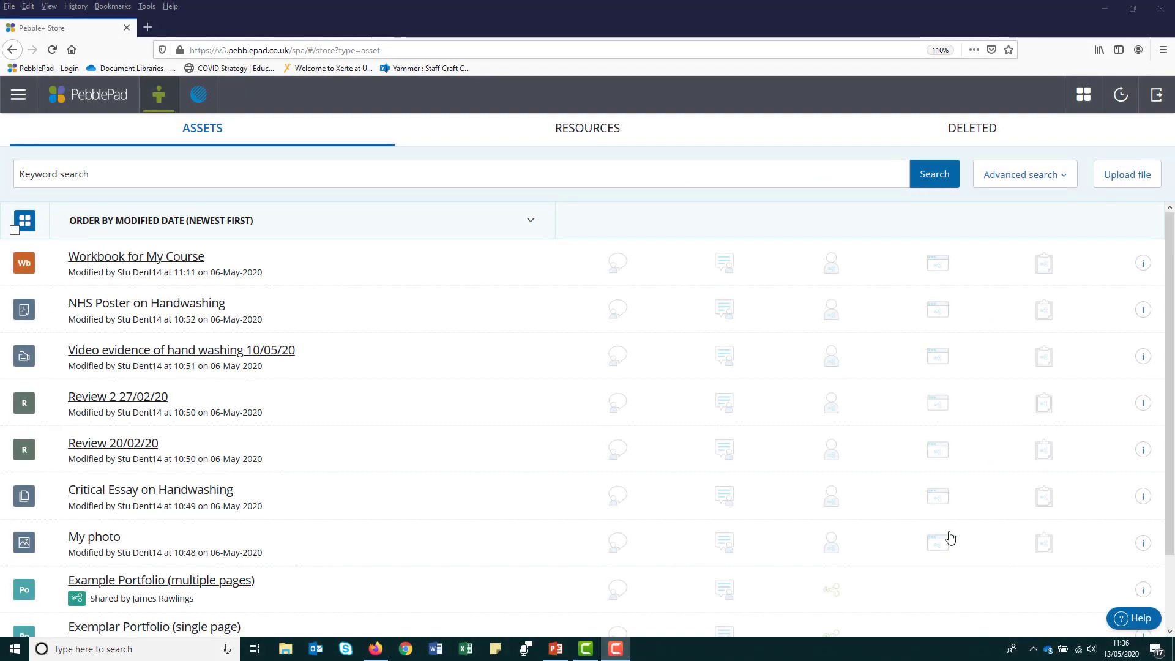
- Open Workbook for My Course and browse its About me, Year 1, Evidence and Assessor sections
{"action": "left_click", "coordinate": [147, 262]}
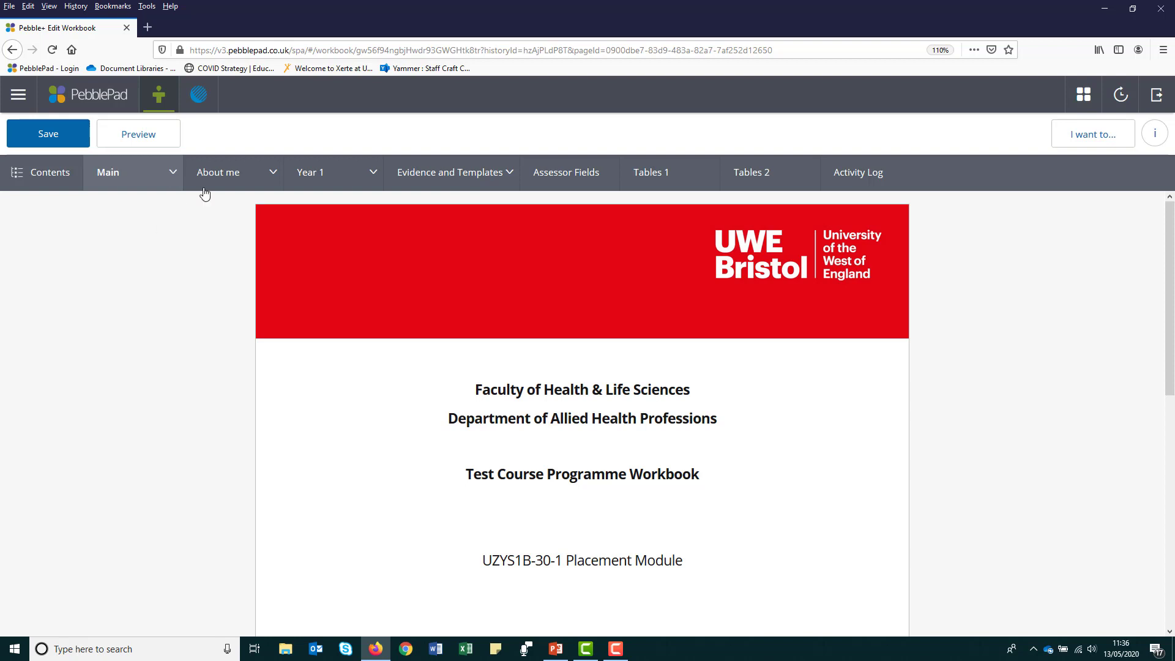
{"action": "left_click", "coordinate": [237, 174]}
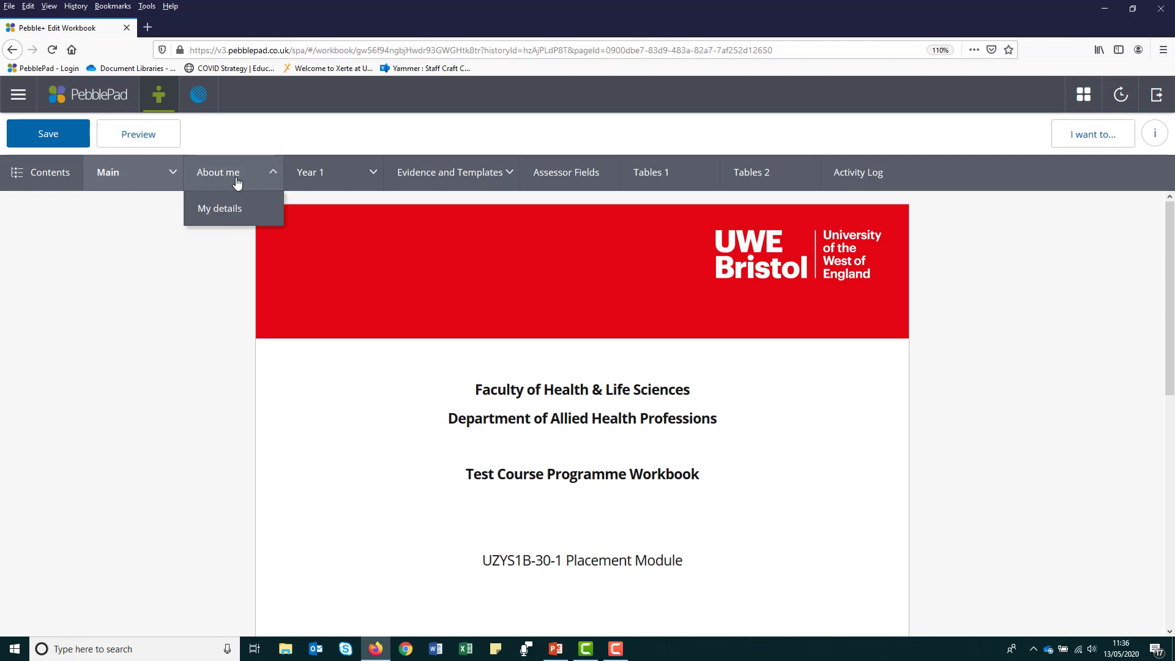
{"action": "left_click", "coordinate": [326, 178]}
{"action": "left_click", "coordinate": [453, 175]}
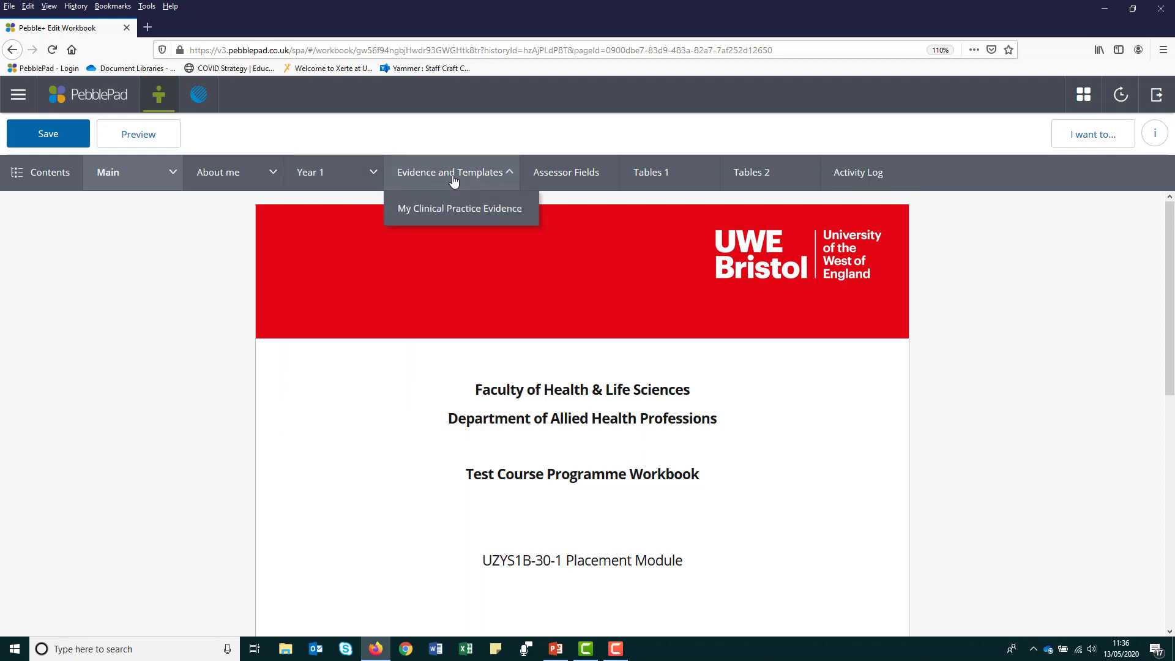
{"action": "left_click", "coordinate": [564, 176]}
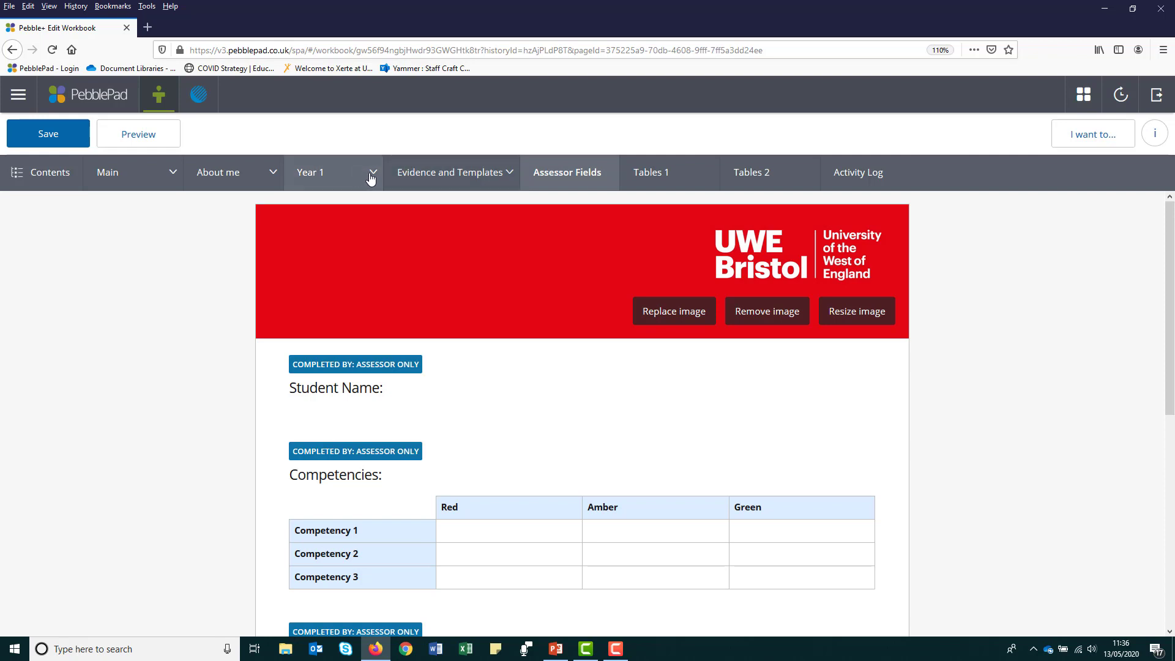
{"action": "left_click", "coordinate": [372, 176]}
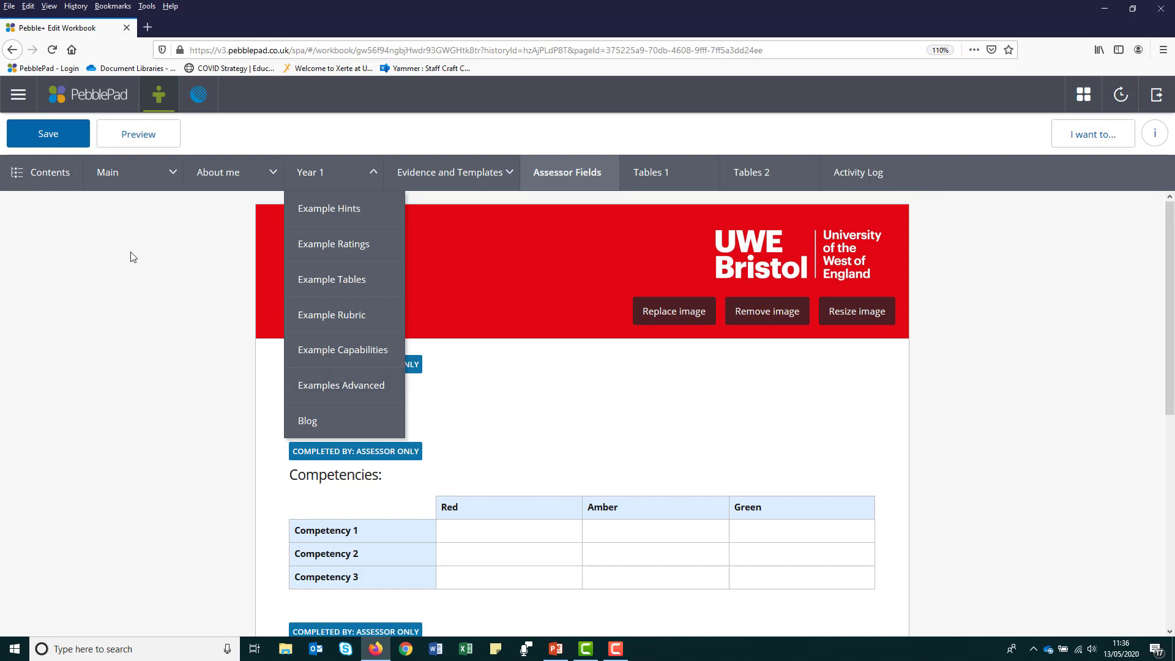
- Go to the Evidence and Templates page through the workbook's contents
{"action": "left_click", "coordinate": [42, 182]}
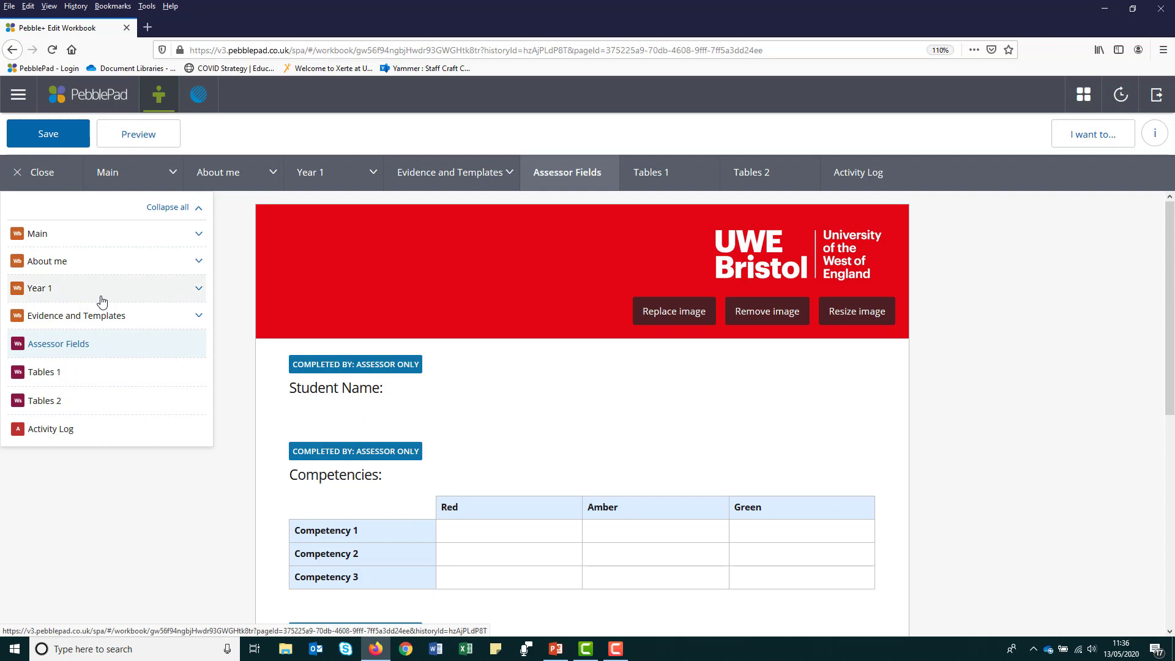
{"action": "left_click", "coordinate": [106, 325]}
{"action": "left_click", "coordinate": [113, 352]}
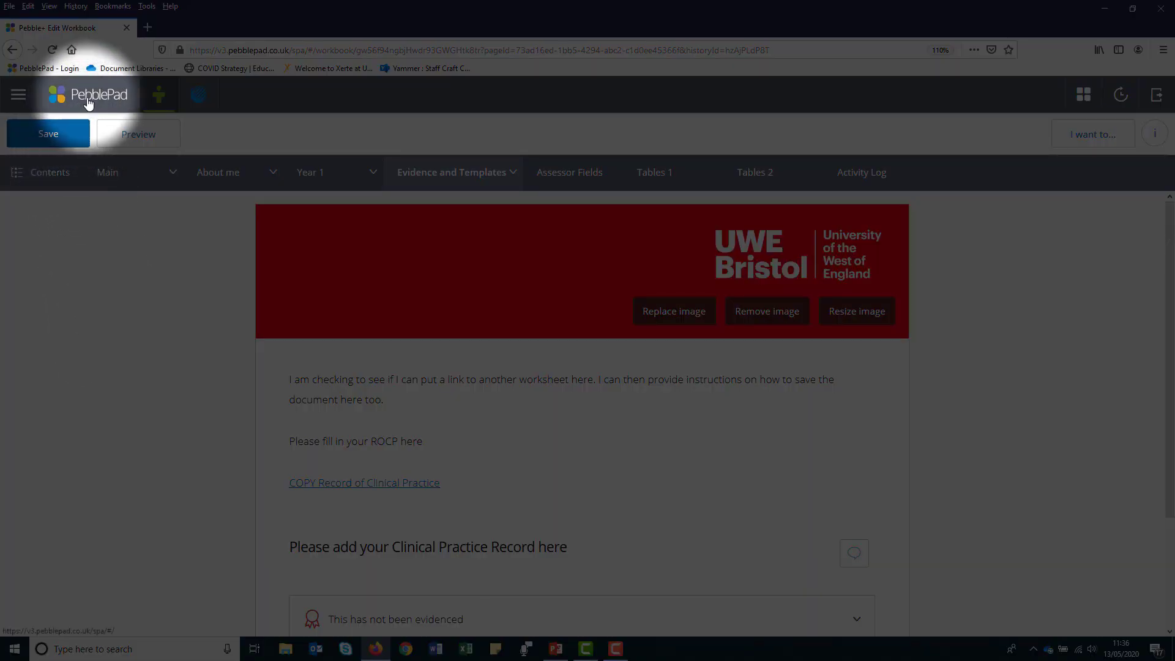
- Save the workbook and go to the My name field on About me
{"action": "left_click", "coordinate": [48, 136]}
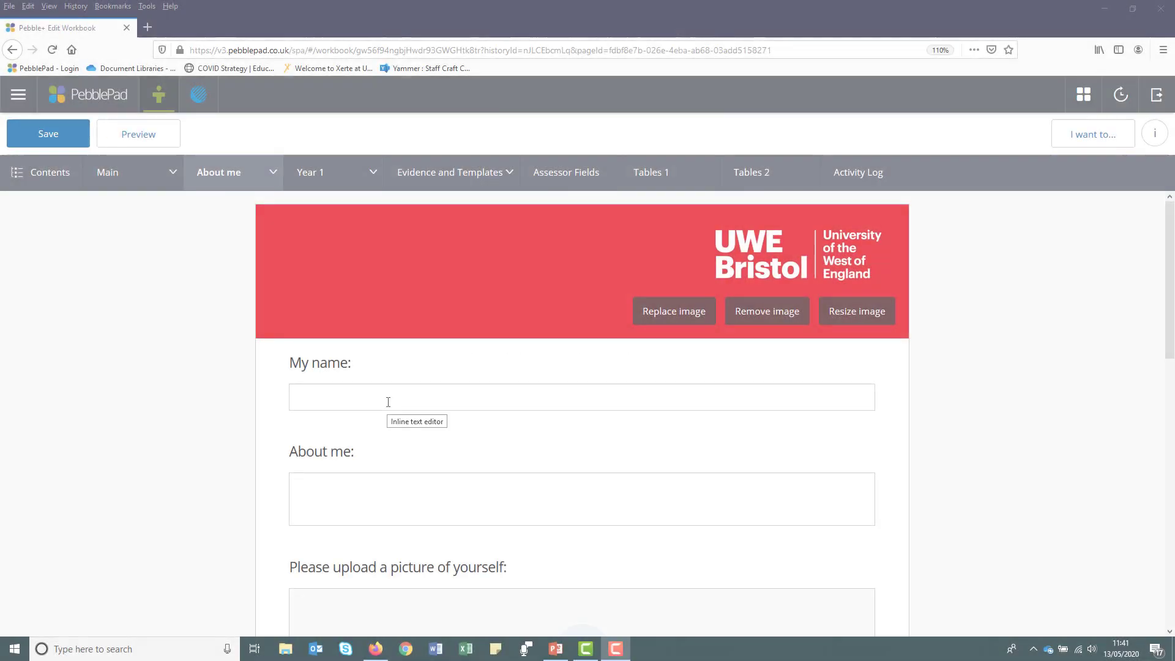
{"action": "left_click", "coordinate": [388, 402]}
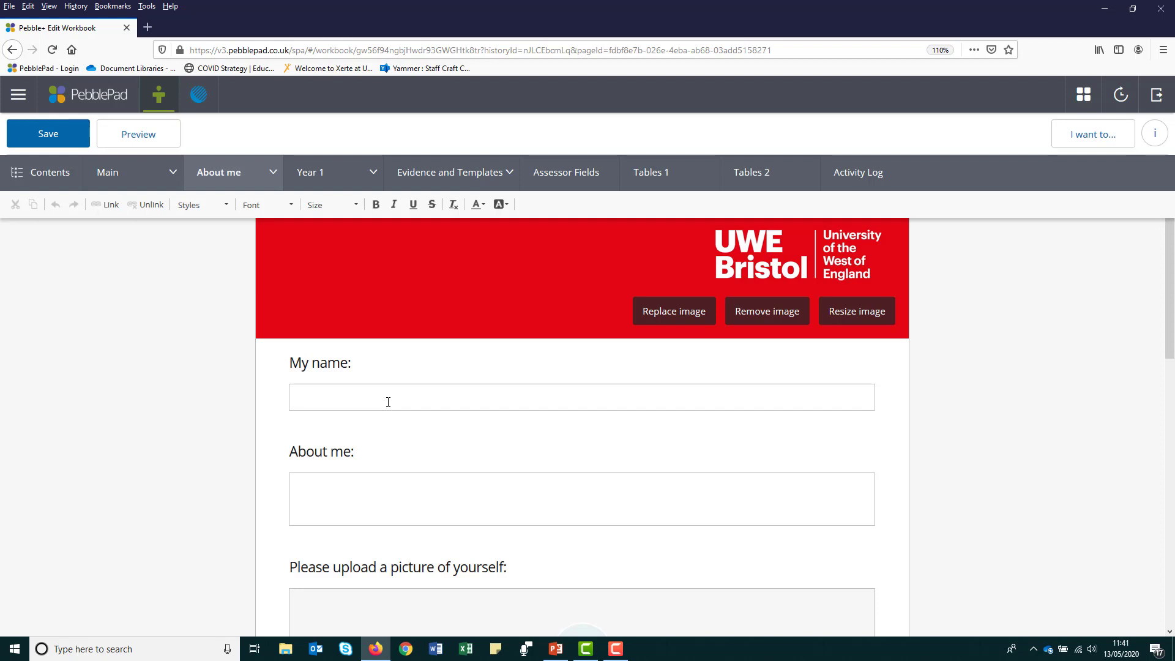
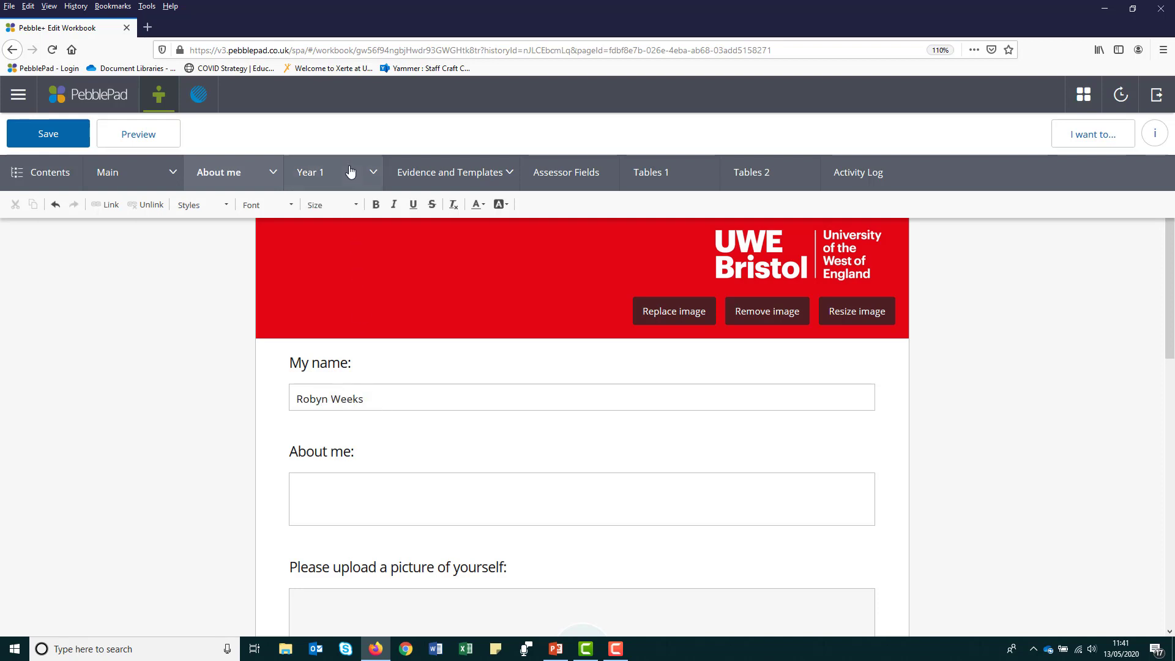
- Enter the student's name in the My name field
{"action": "scroll", "coordinate": [1170, 632], "scroll_direction": "down", "scroll_amount": 10}
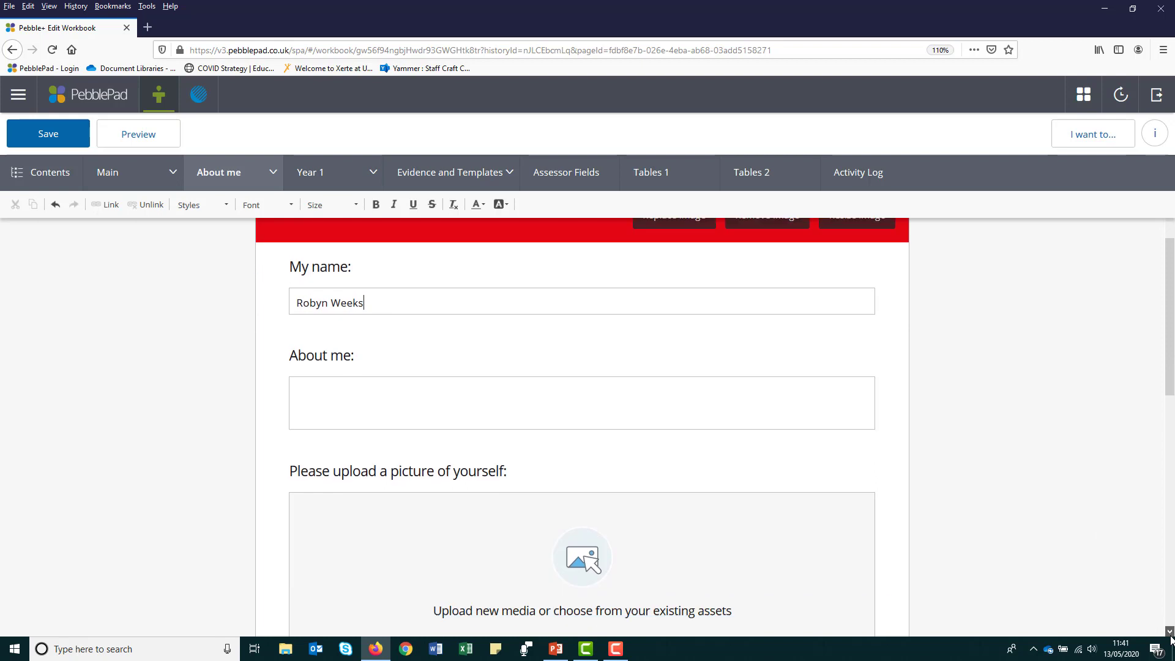
{"action": "scroll", "coordinate": [1171, 638], "scroll_direction": "down", "scroll_amount": 2}
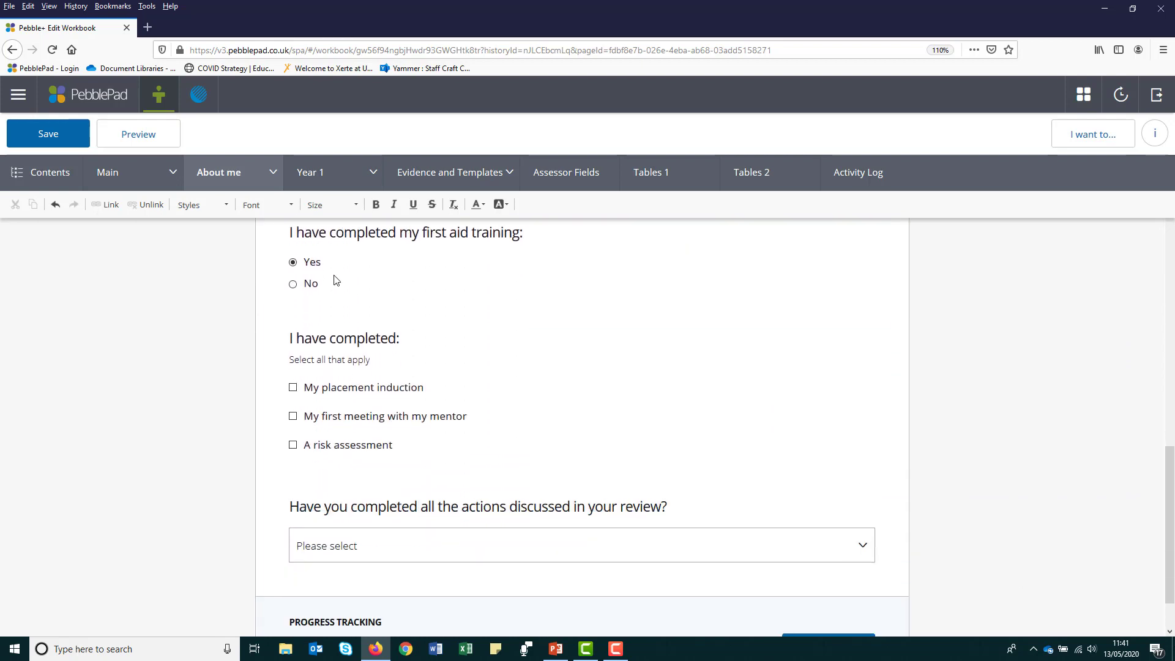
- Answer No to first aid training; tick mentor meeting, placement induction and risk assessment
{"action": "left_click", "coordinate": [293, 285]}
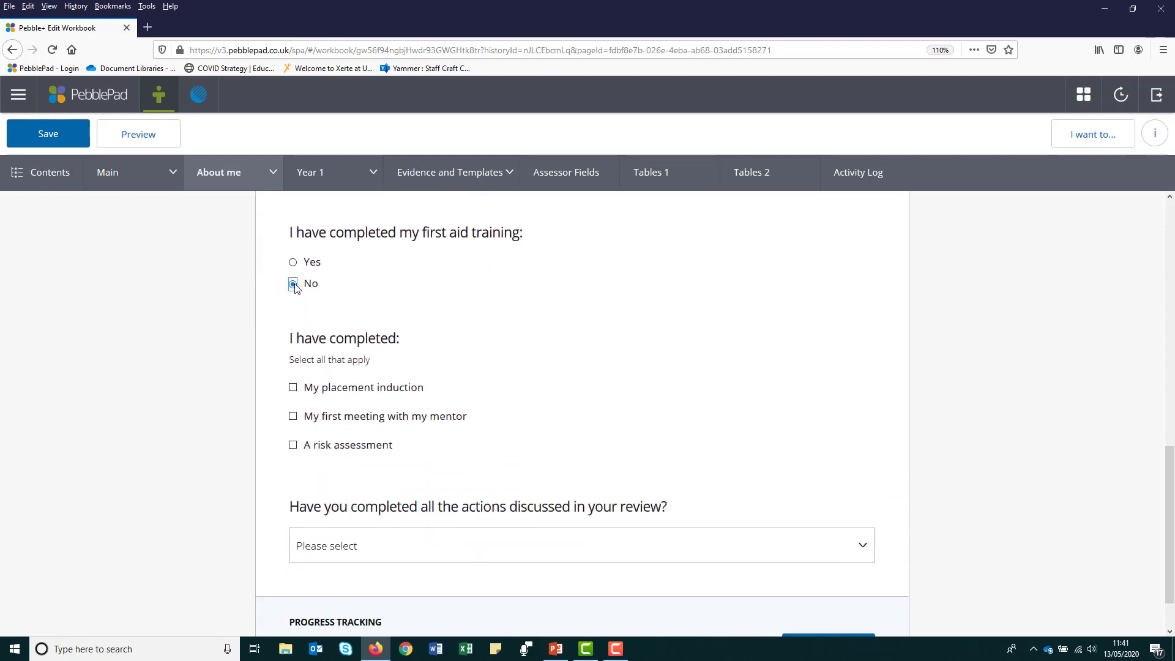
{"action": "left_click", "coordinate": [293, 416]}
{"action": "left_click", "coordinate": [294, 388]}
{"action": "left_click", "coordinate": [294, 446]}
{"action": "left_click", "coordinate": [406, 547]}
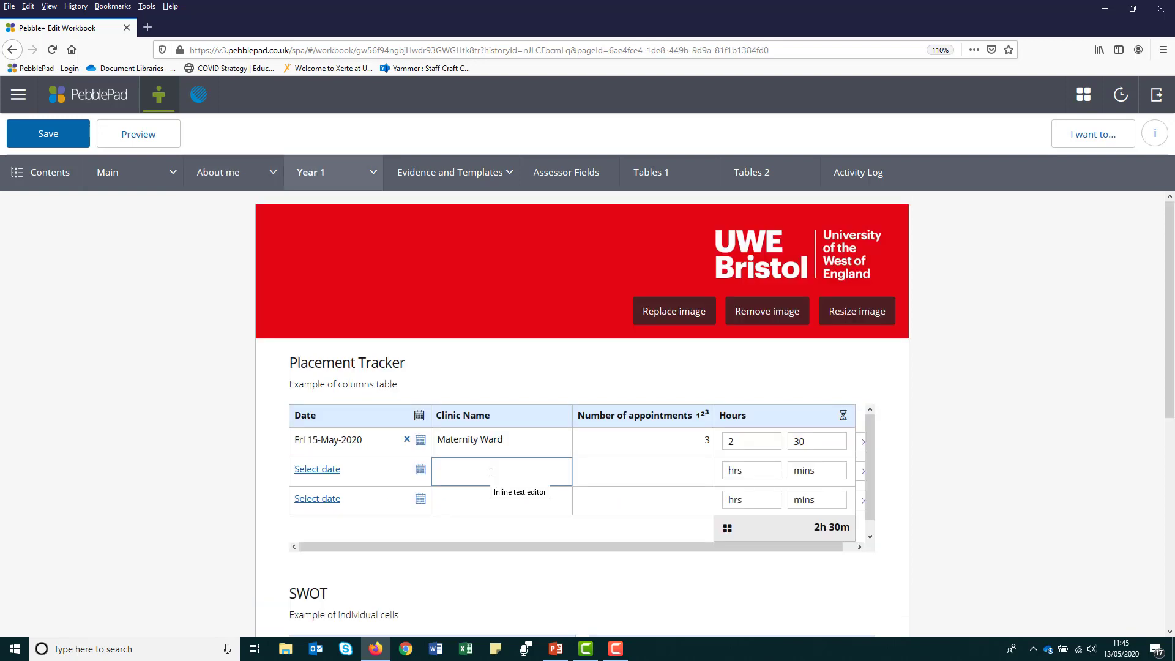
- Add a tracker row: 15-May-2020, GP, 5 appointments, 4 hours 0 minutes
{"action": "left_click", "coordinate": [324, 468]}
{"action": "left_click", "coordinate": [397, 414]}
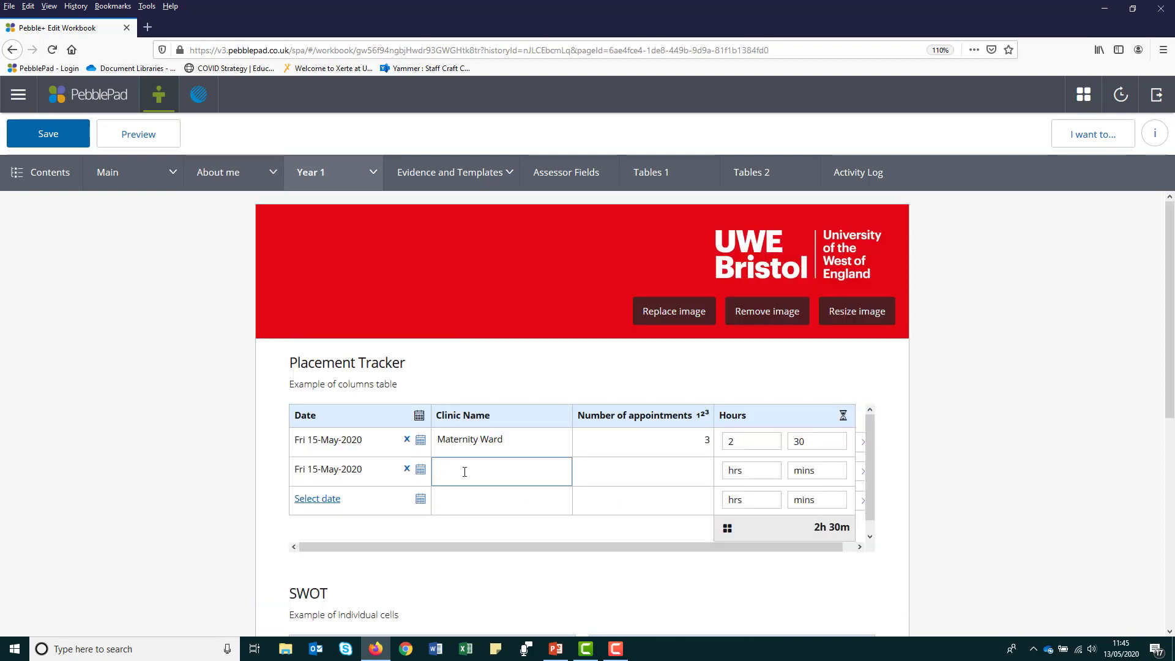
{"action": "left_click", "coordinate": [464, 471]}
{"action": "type", "text": "GP"}
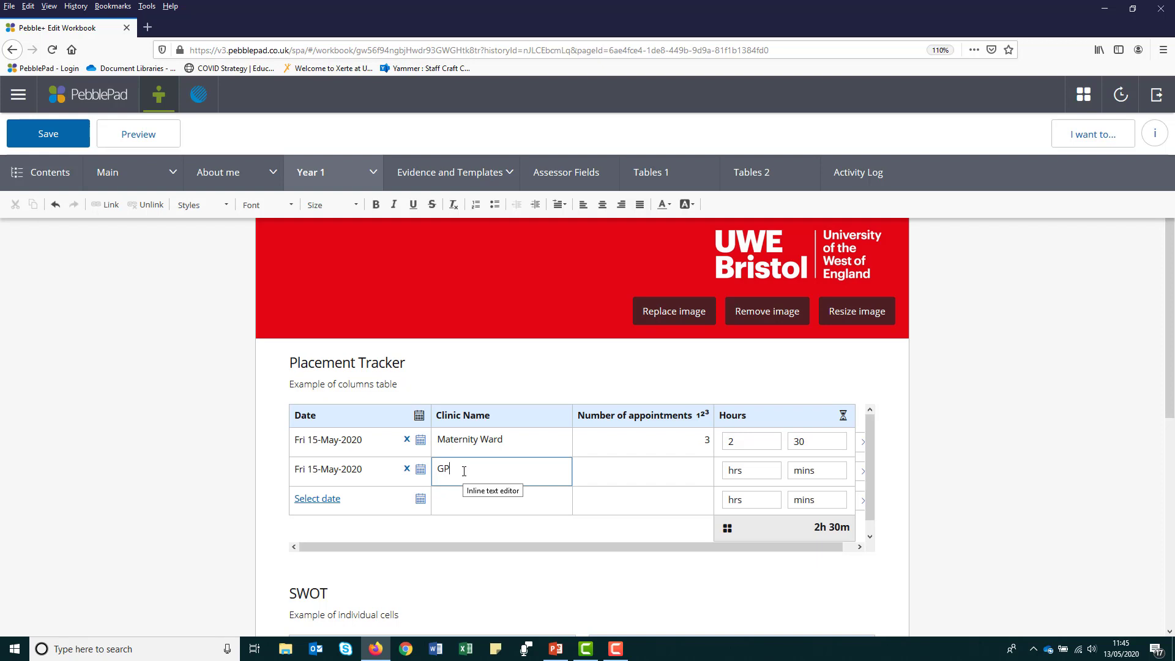
{"action": "type", "text": "5"}
{"action": "key", "text": "Tab"}
{"action": "type", "text": "4"}
{"action": "key", "text": "Tab"}
{"action": "type", "text": "0"}
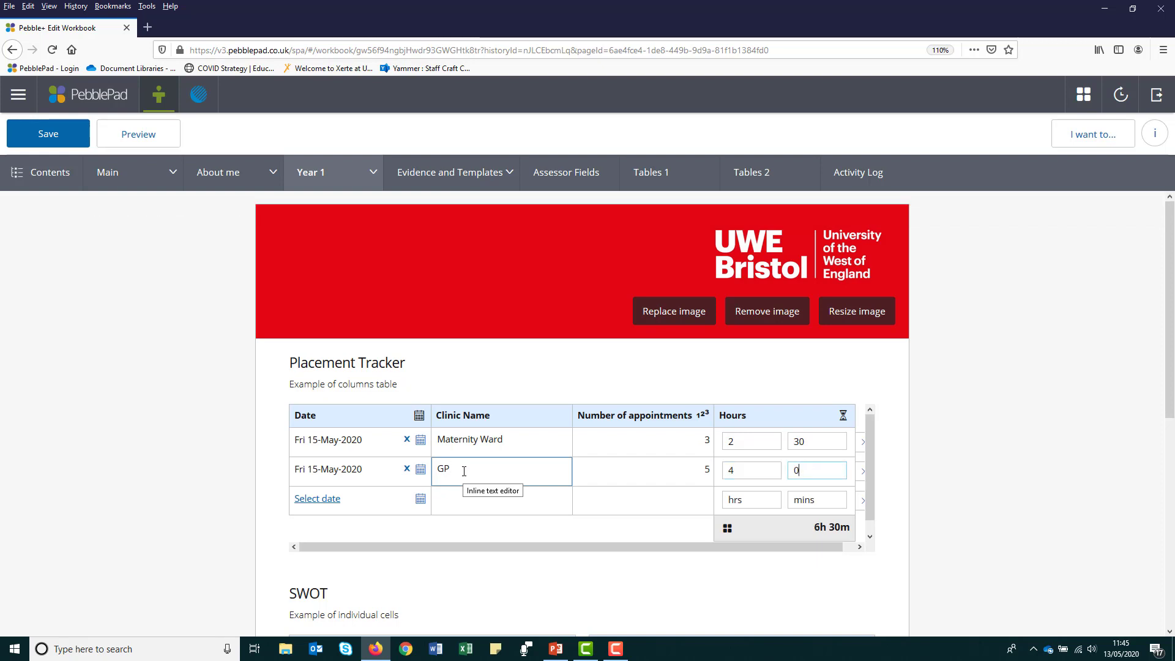
- Enter Strengths 'Listening skills', Weaknesses 'Experience', and rate the rubric Green, Amber, Amber
{"action": "scroll", "coordinate": [1171, 334], "scroll_direction": "down", "scroll_amount": 5}
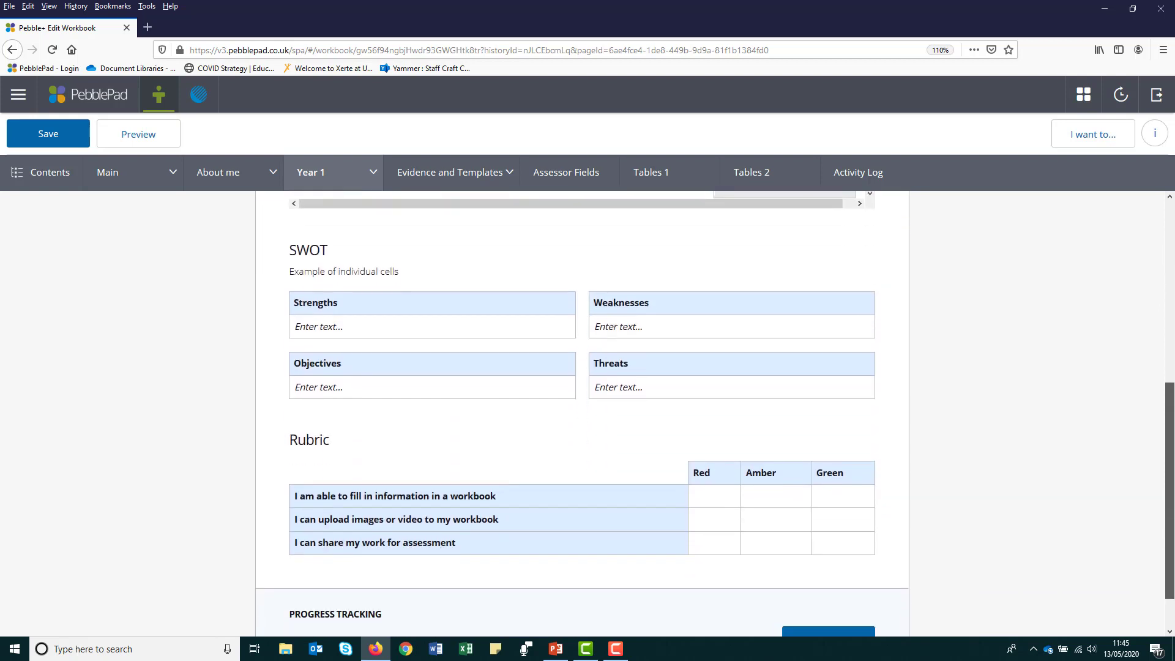
{"action": "left_click", "coordinate": [426, 324]}
{"action": "type", "text": "Listening skills"}
{"action": "key", "text": "Tab"}
{"action": "type", "text": "Experience"}
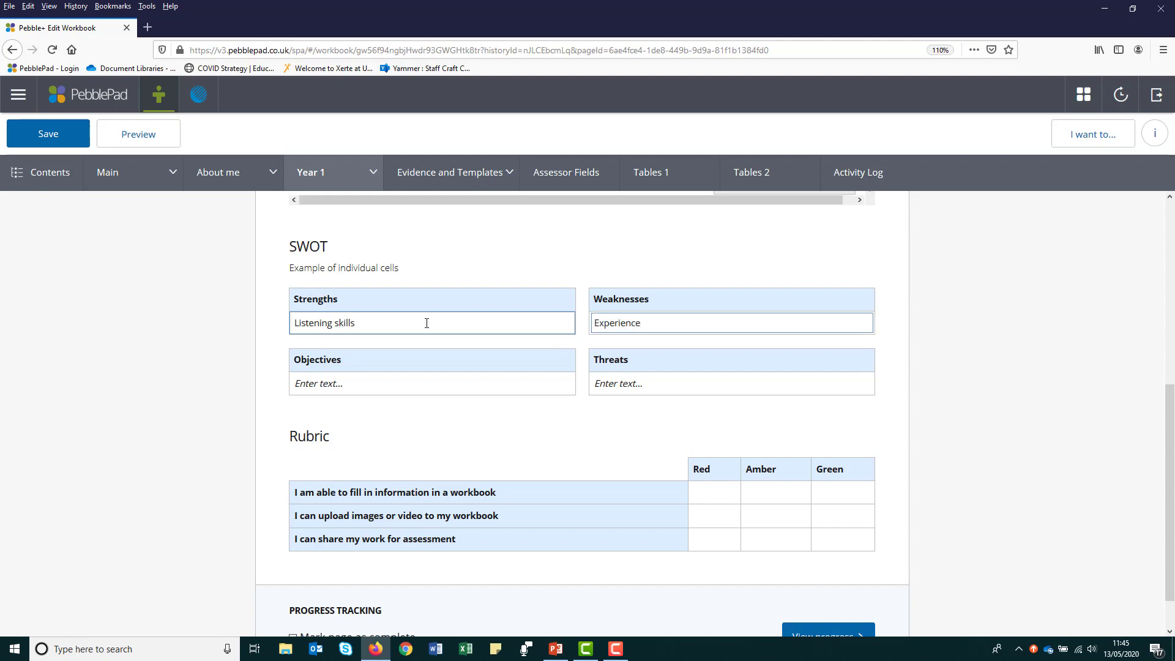
{"action": "left_click", "coordinate": [835, 493]}
{"action": "left_click", "coordinate": [780, 516]}
{"action": "left_click", "coordinate": [779, 541]}
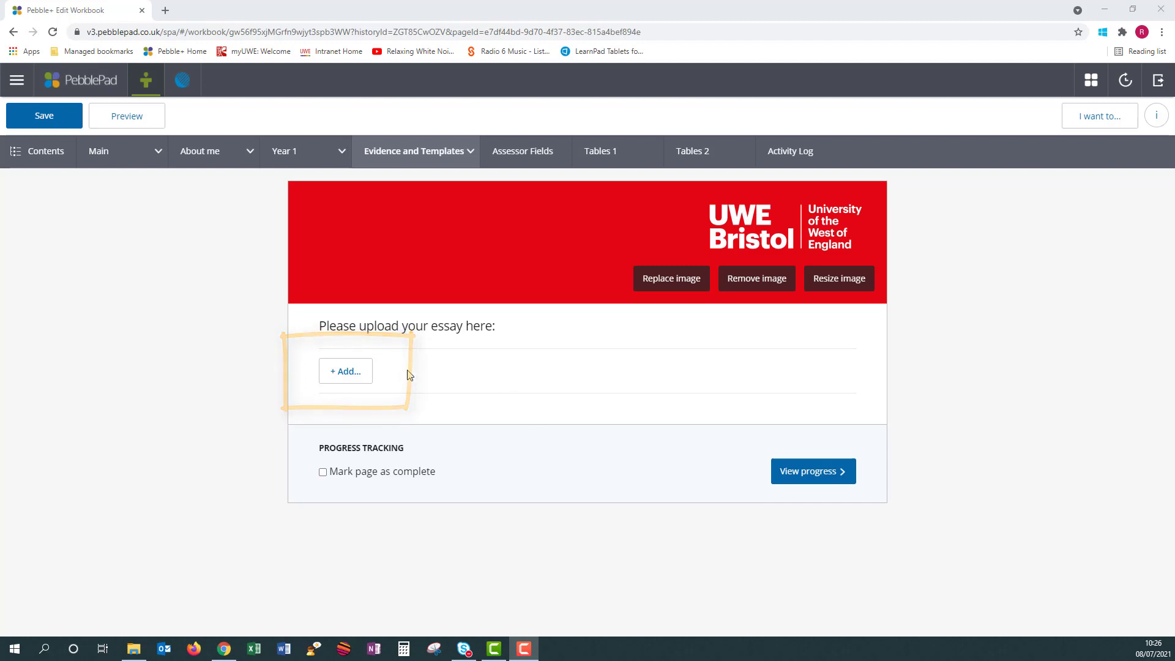
- Add the existing handwashing asset as evidence in the 'Please upload your essay here' field
{"action": "left_click", "coordinate": [345, 372]}
{"action": "left_click", "coordinate": [358, 397]}
{"action": "left_click", "coordinate": [934, 263]}
{"action": "left_click", "coordinate": [995, 330]}
{"action": "left_click", "coordinate": [1155, 619]}
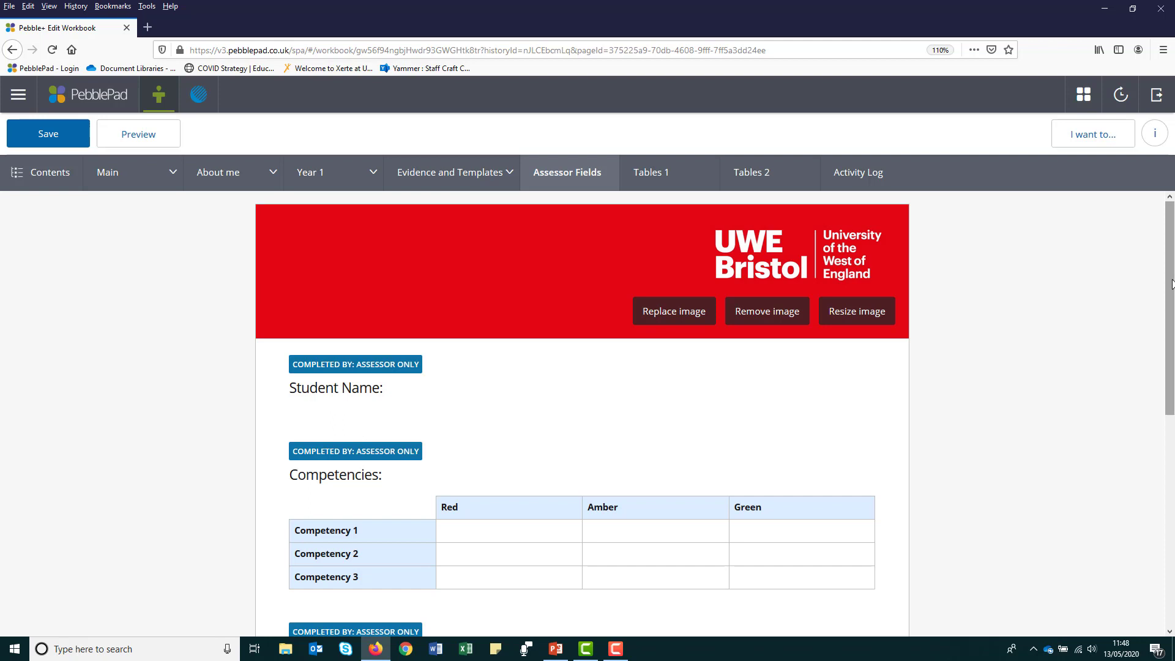
- Scroll down the Assessor Fields page past its Student Name and competency fields
{"action": "scroll", "coordinate": [1173, 293], "scroll_direction": "down", "scroll_amount": 1}
{"action": "left_click_drag", "start_coordinate": [1172, 293], "coordinate": [1173, 441]}
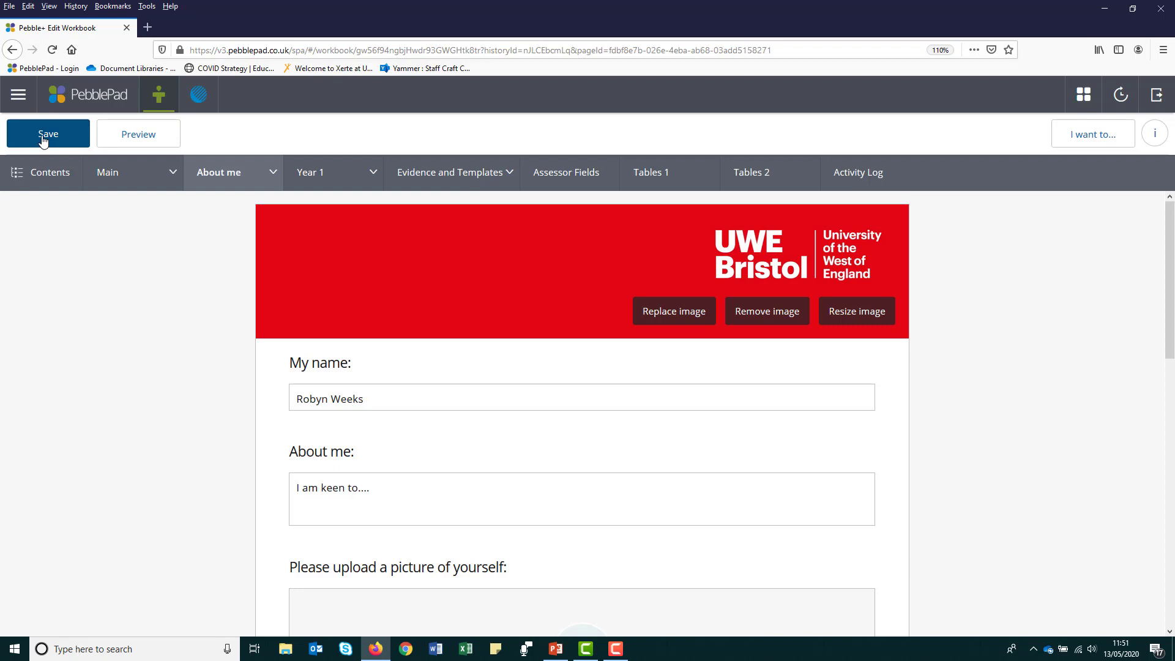
- Save the workbook, return to the Home dashboard, and bring up the log-out prompt
{"action": "left_click", "coordinate": [43, 138]}
{"action": "left_click", "coordinate": [93, 96]}
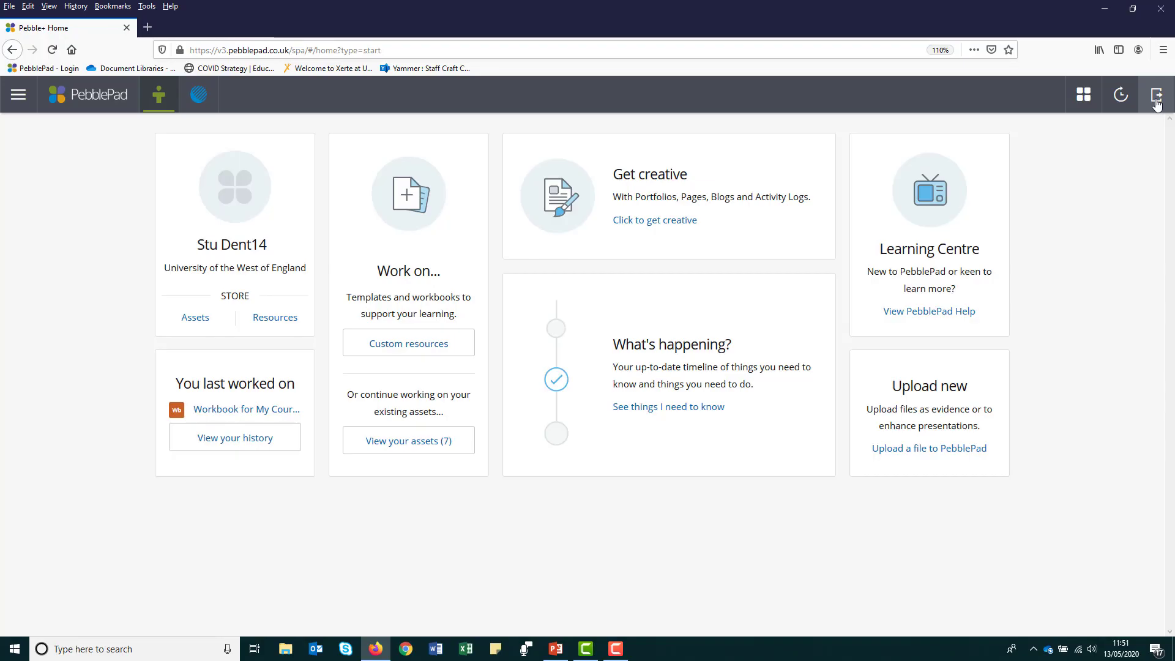
{"action": "left_click", "coordinate": [1156, 104]}
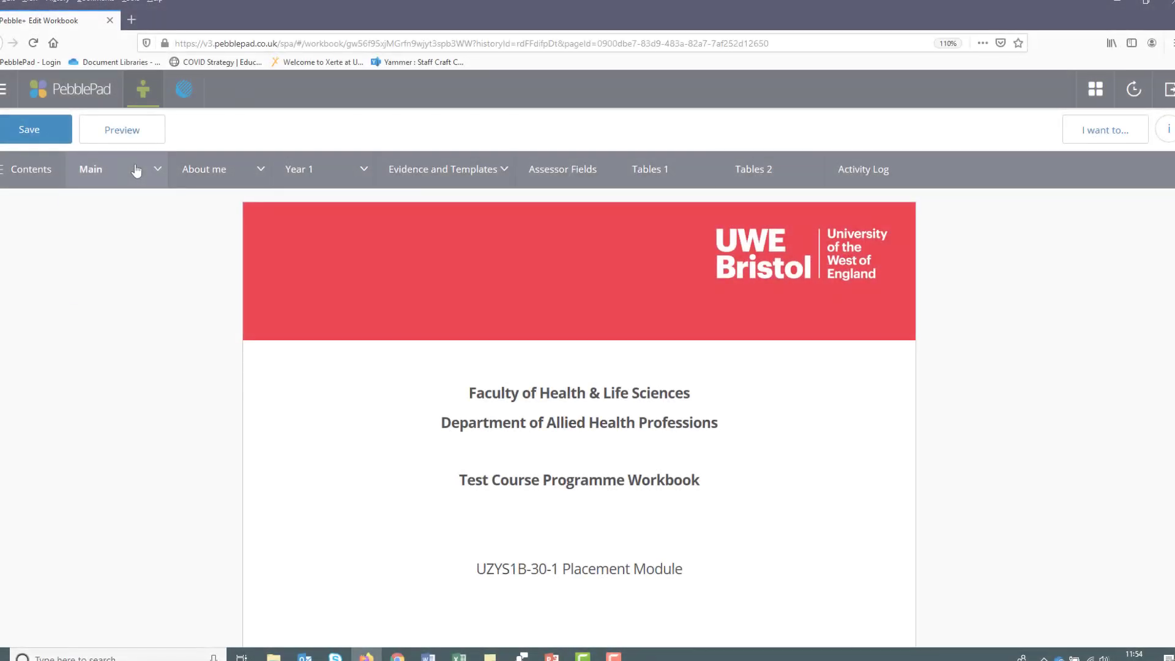
- Open the Technical Help page from the workbook's Main section list
{"action": "left_click", "coordinate": [136, 169]}
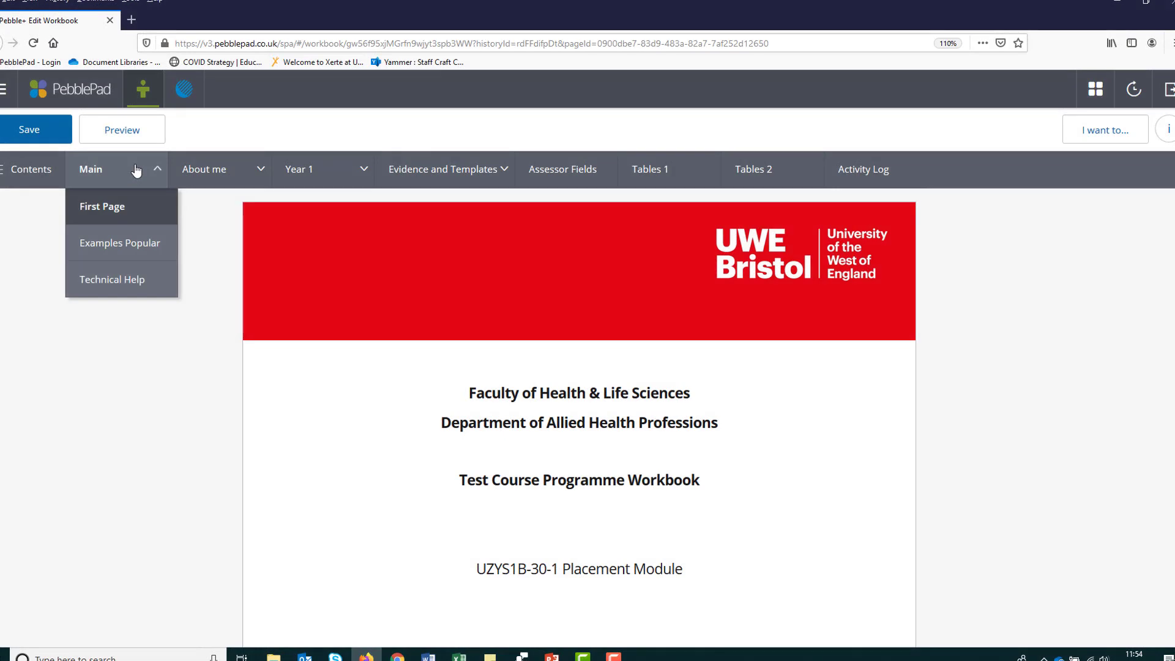
{"action": "left_click", "coordinate": [131, 282]}
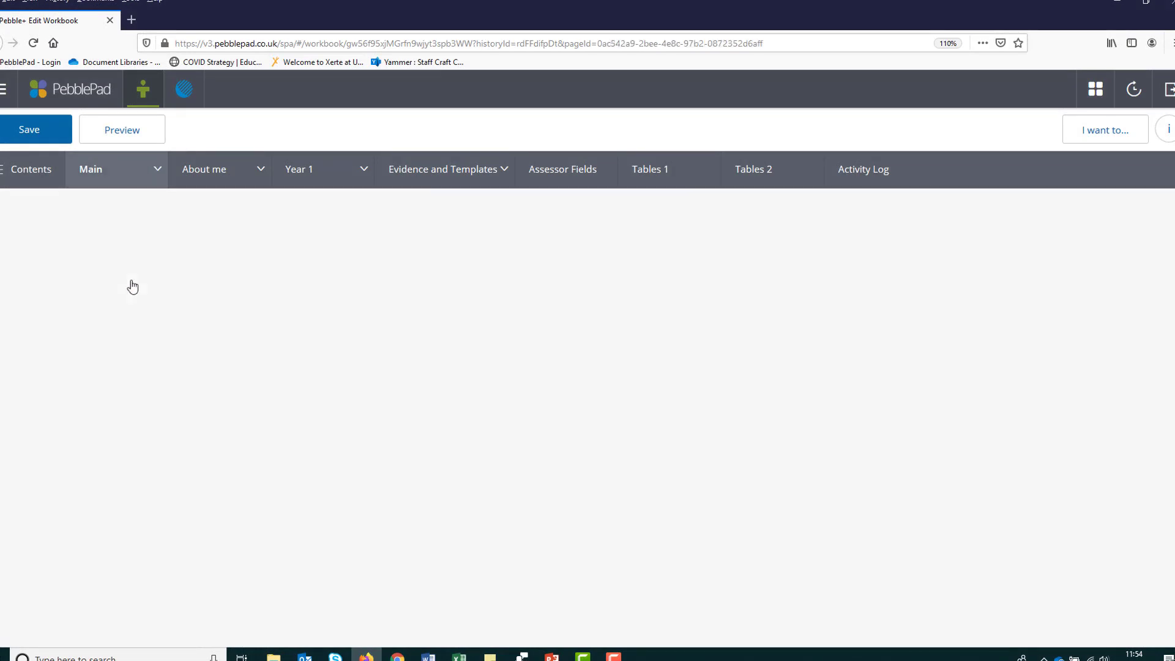